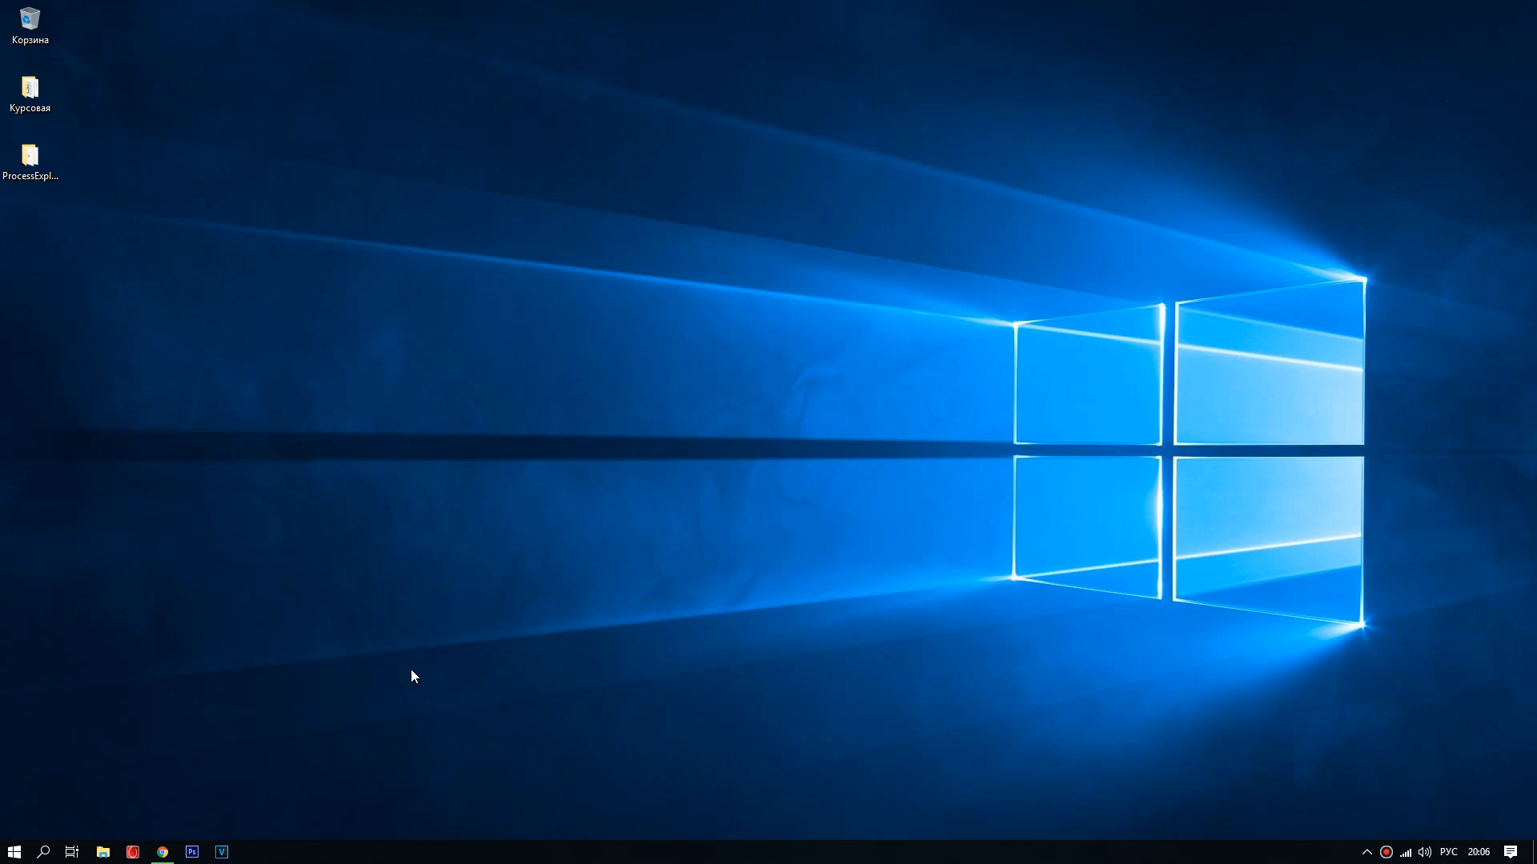
right_click(512, 856)
left_click(570, 776)
left_click(570, 214)
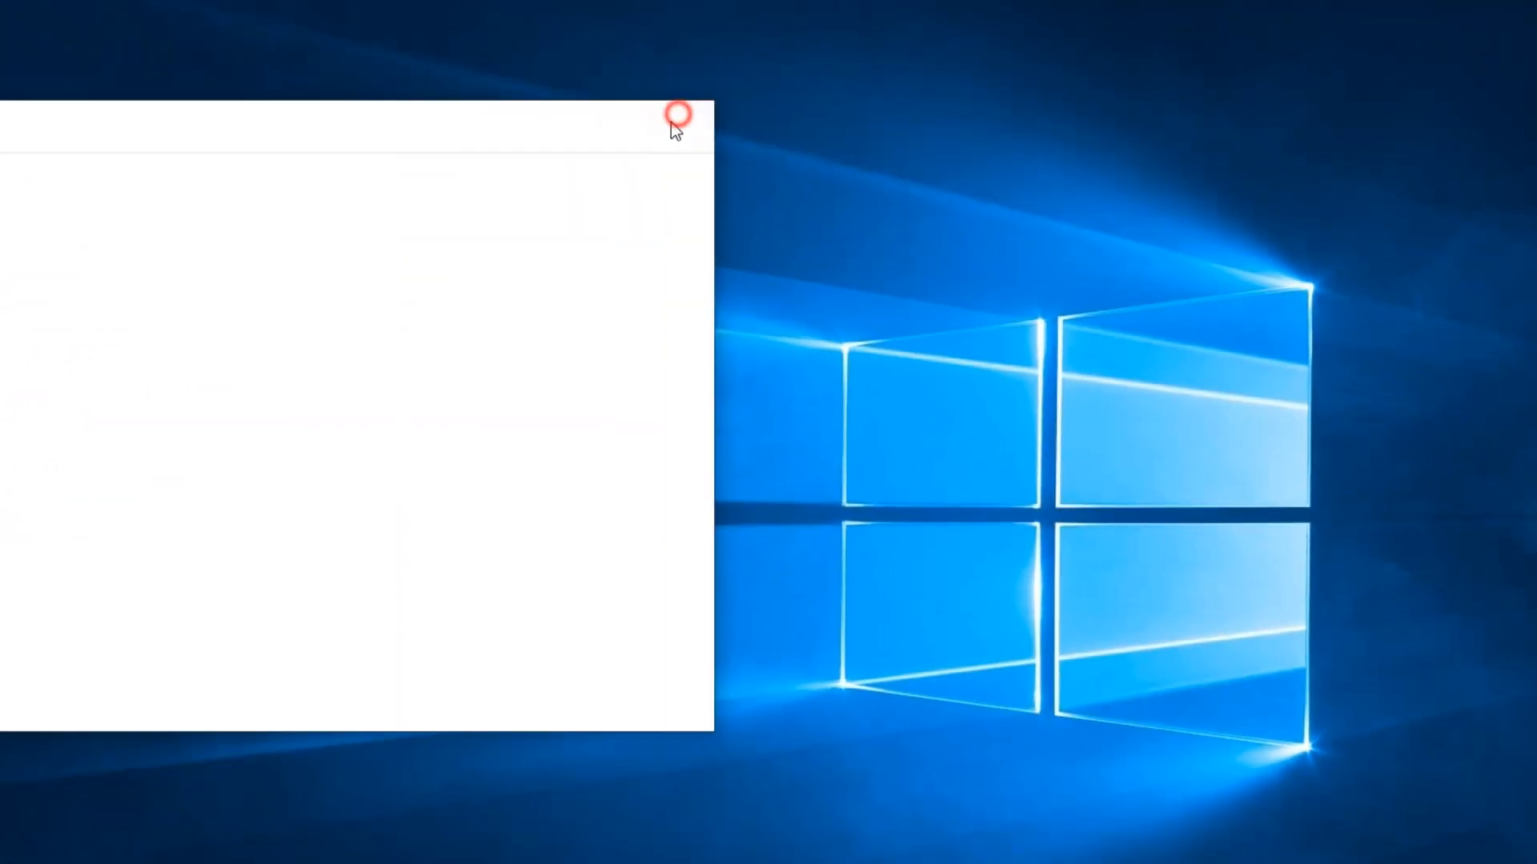
left_click(288, 43)
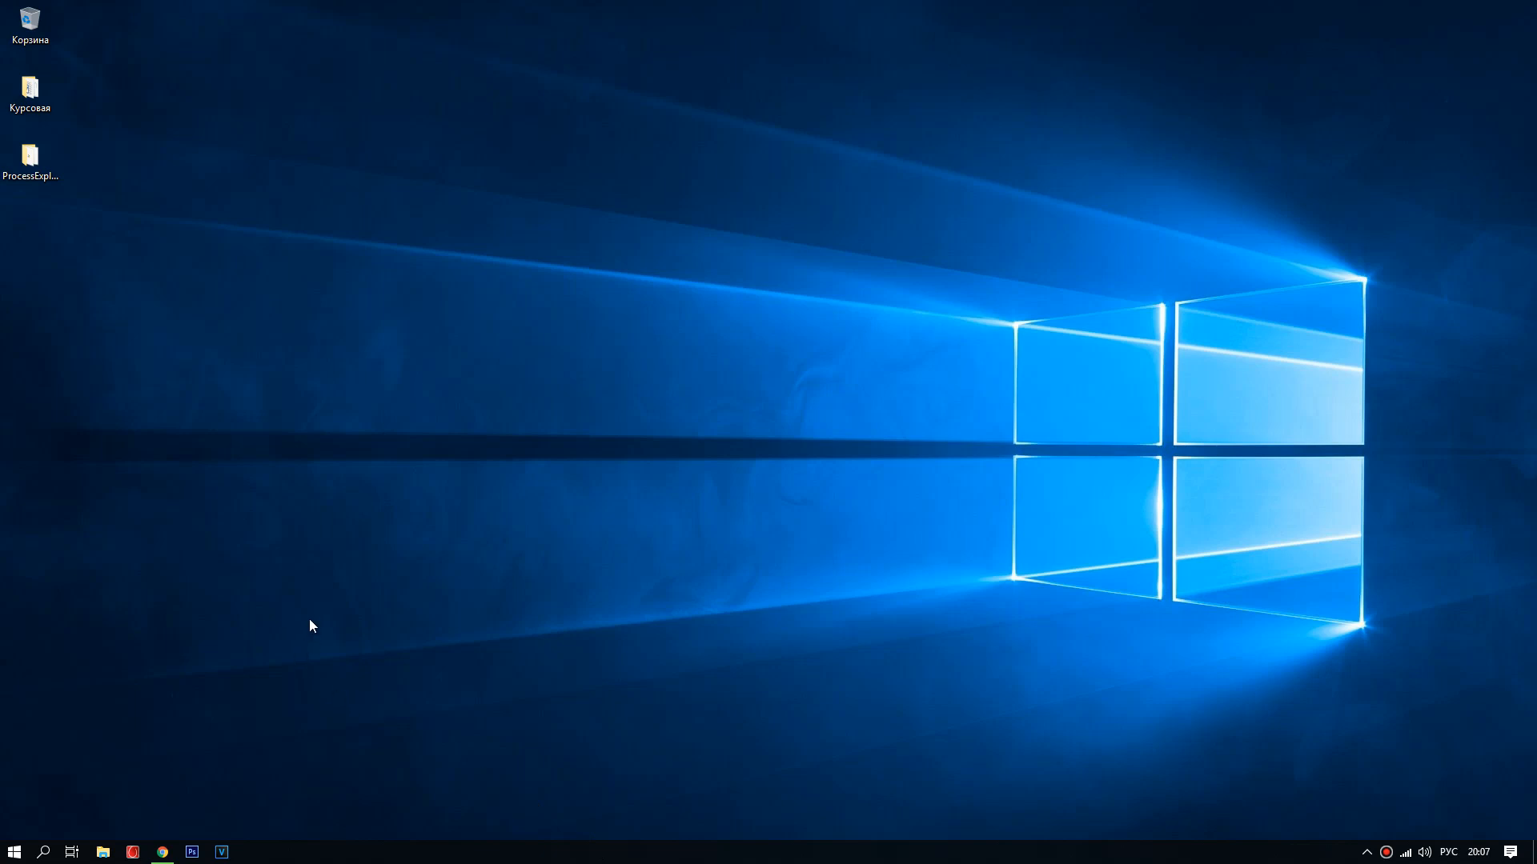
Step: Search Windows for "планировщик" to find the Планировщик заданий application
left_click(43, 851)
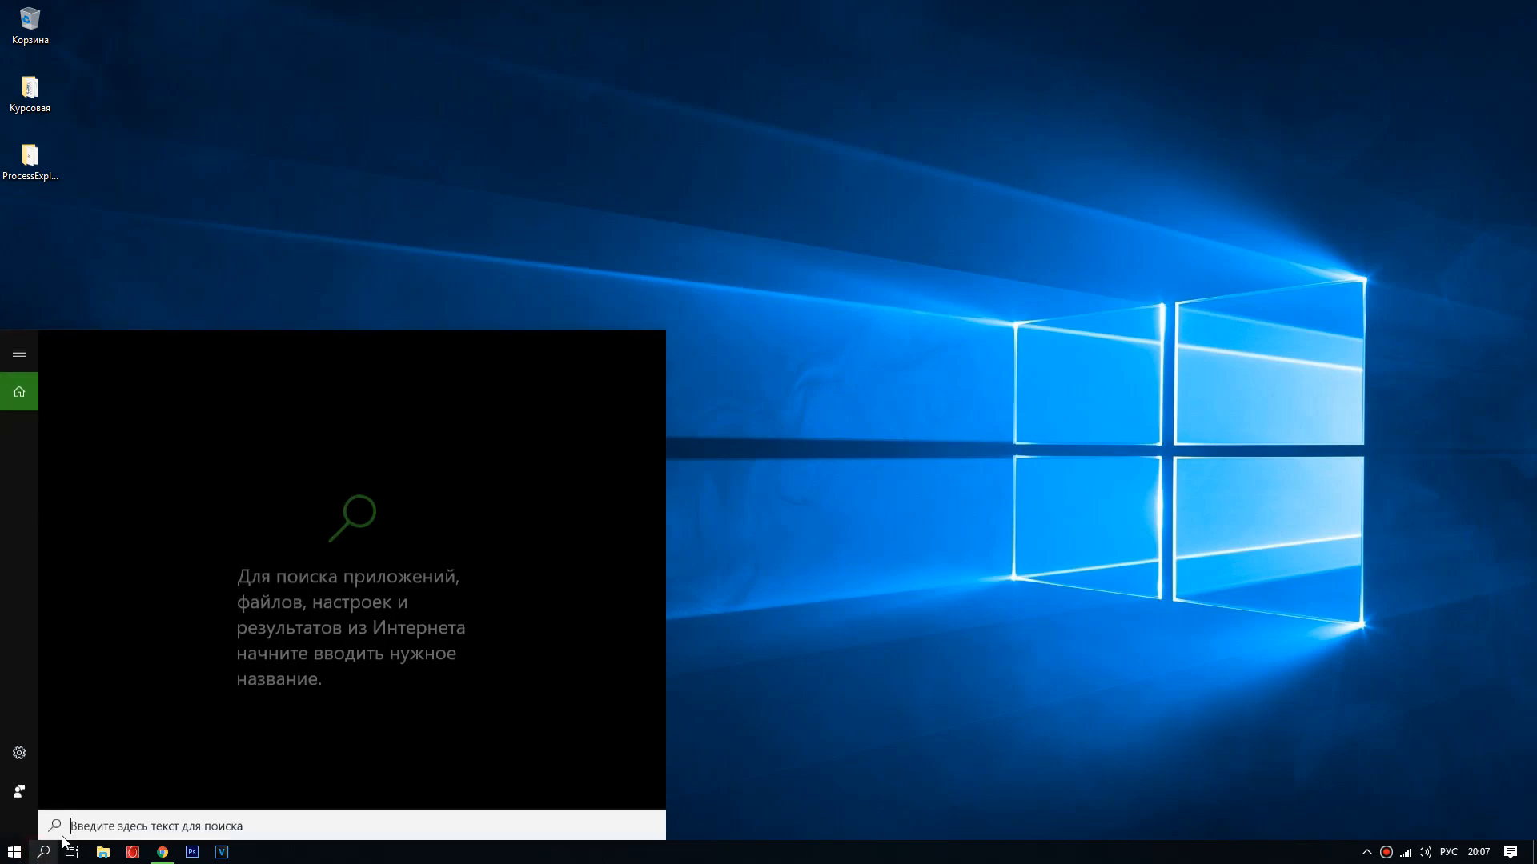
type("планировщик")
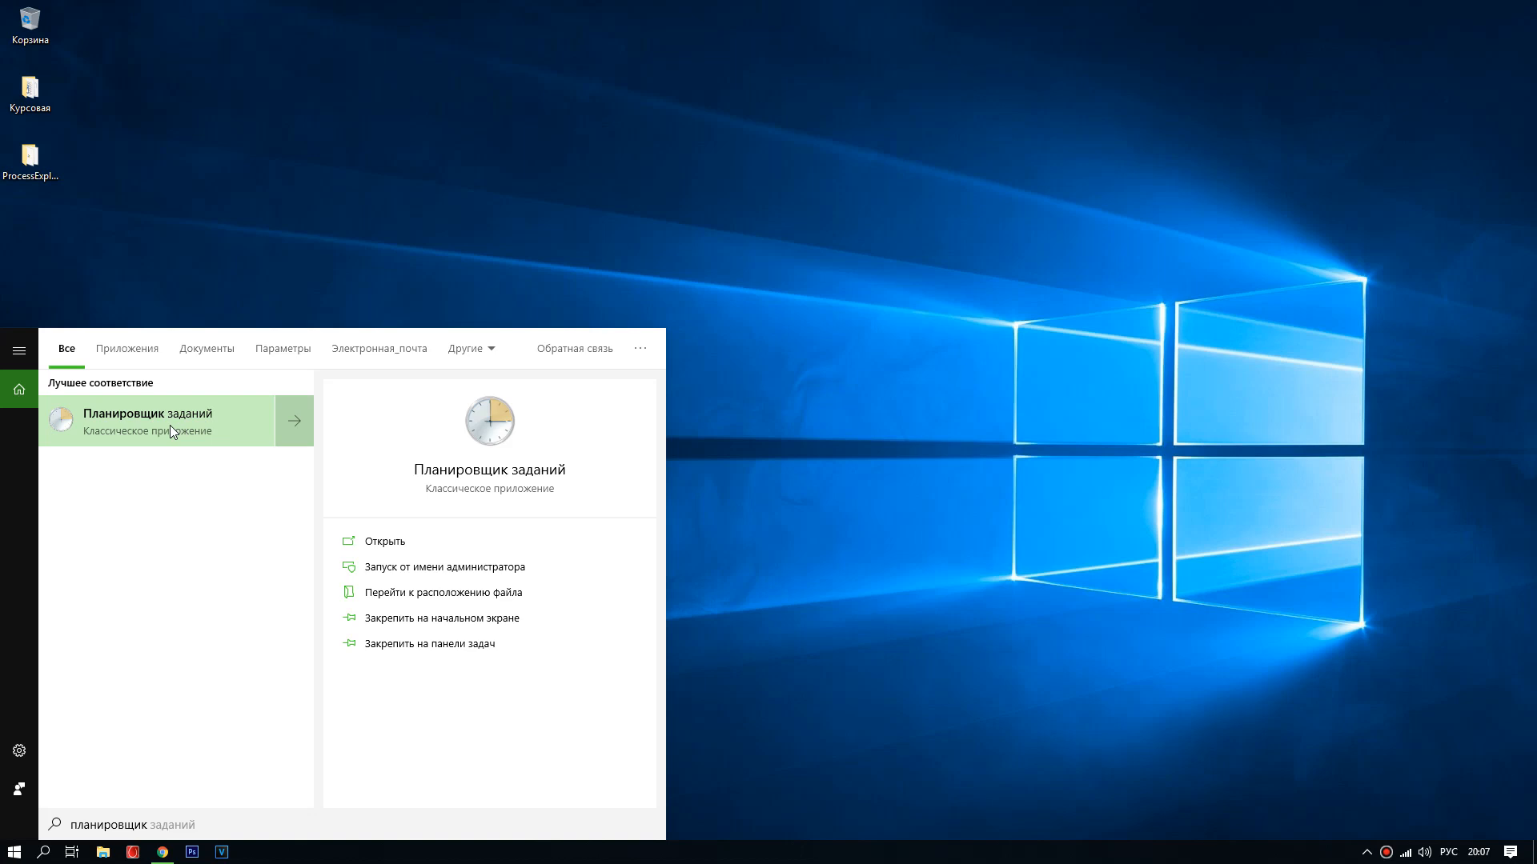
left_click(232, 276)
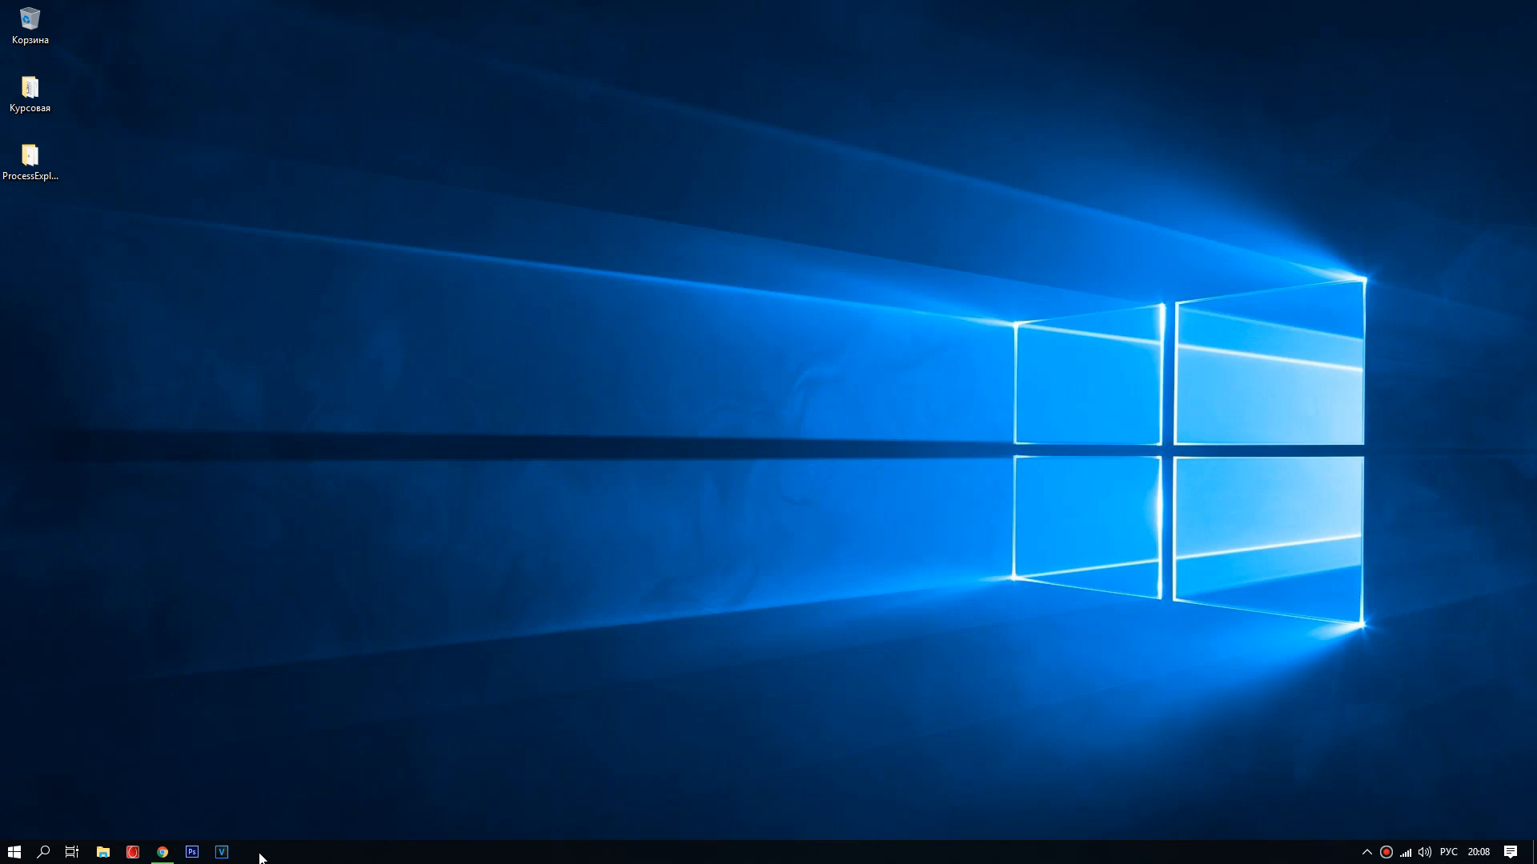
Step: Open Панель управления from File Explorer and set its view to Крупные значки
left_click(103, 853)
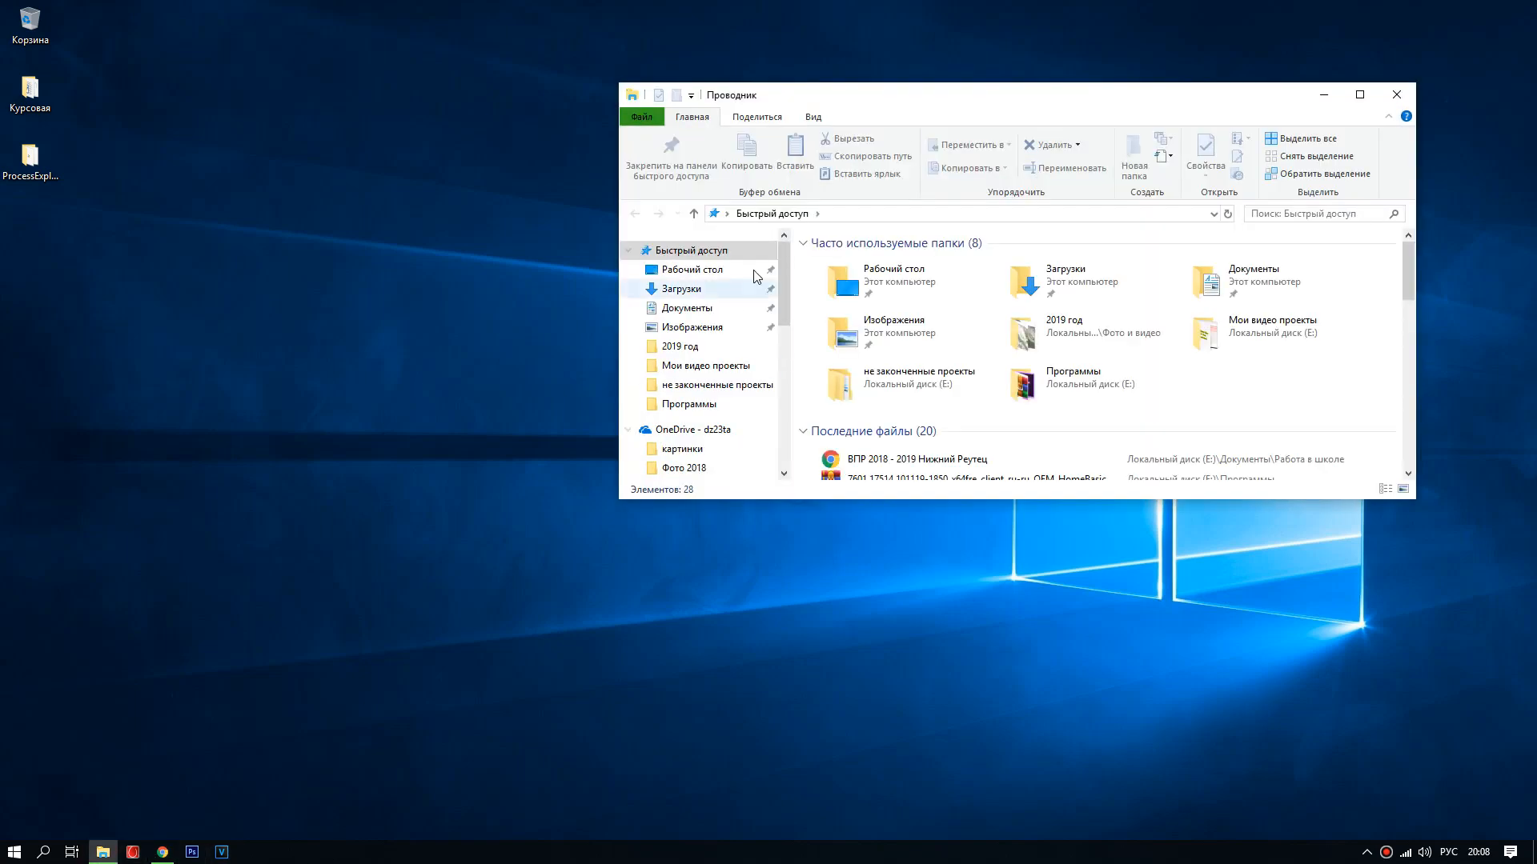
left_click(726, 214)
left_click(752, 391)
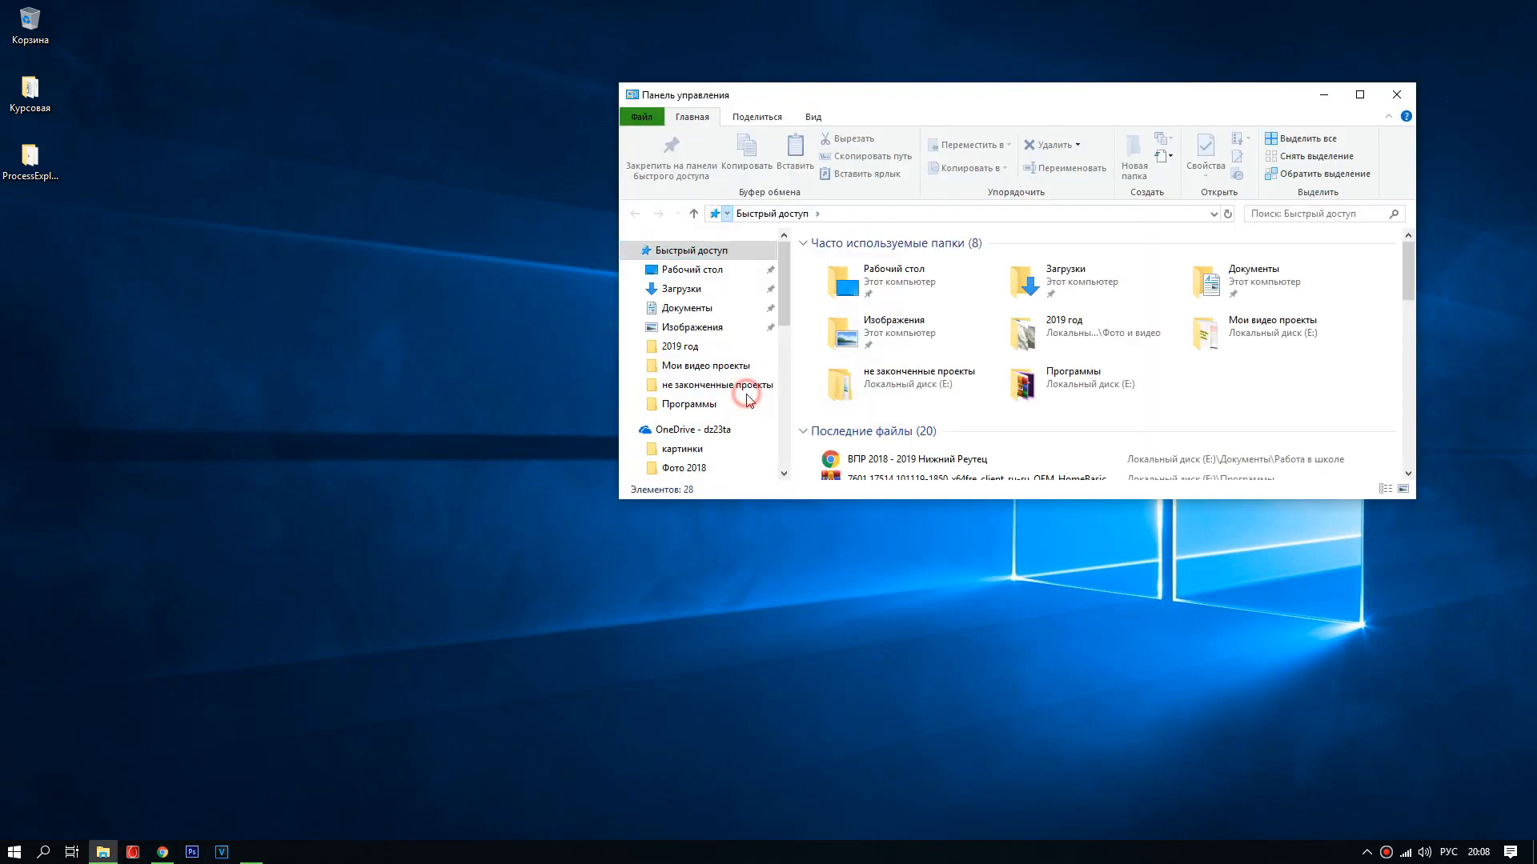
left_click(1255, 161)
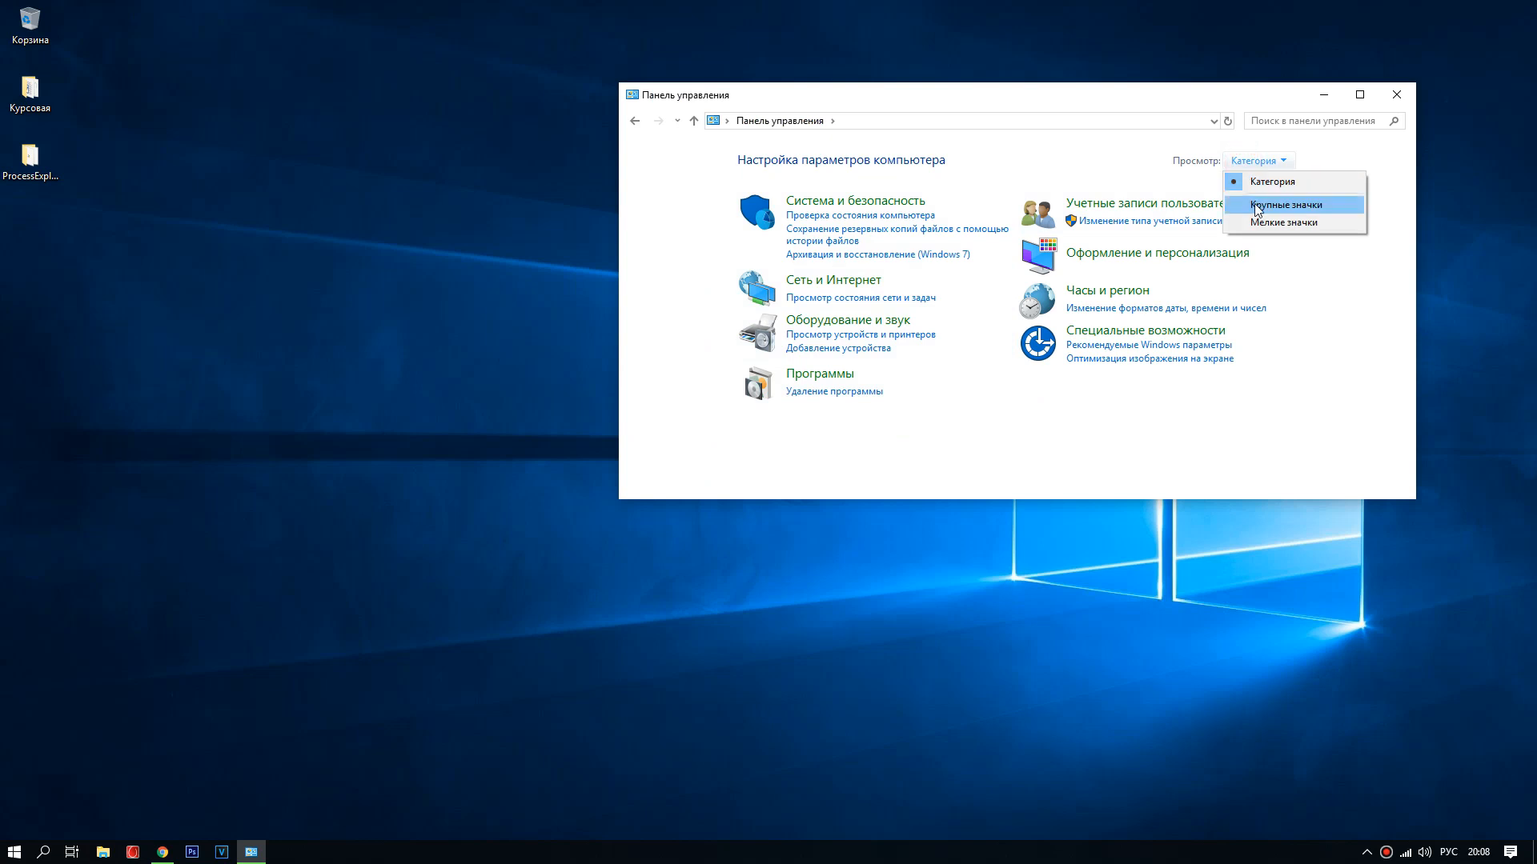
left_click(1269, 204)
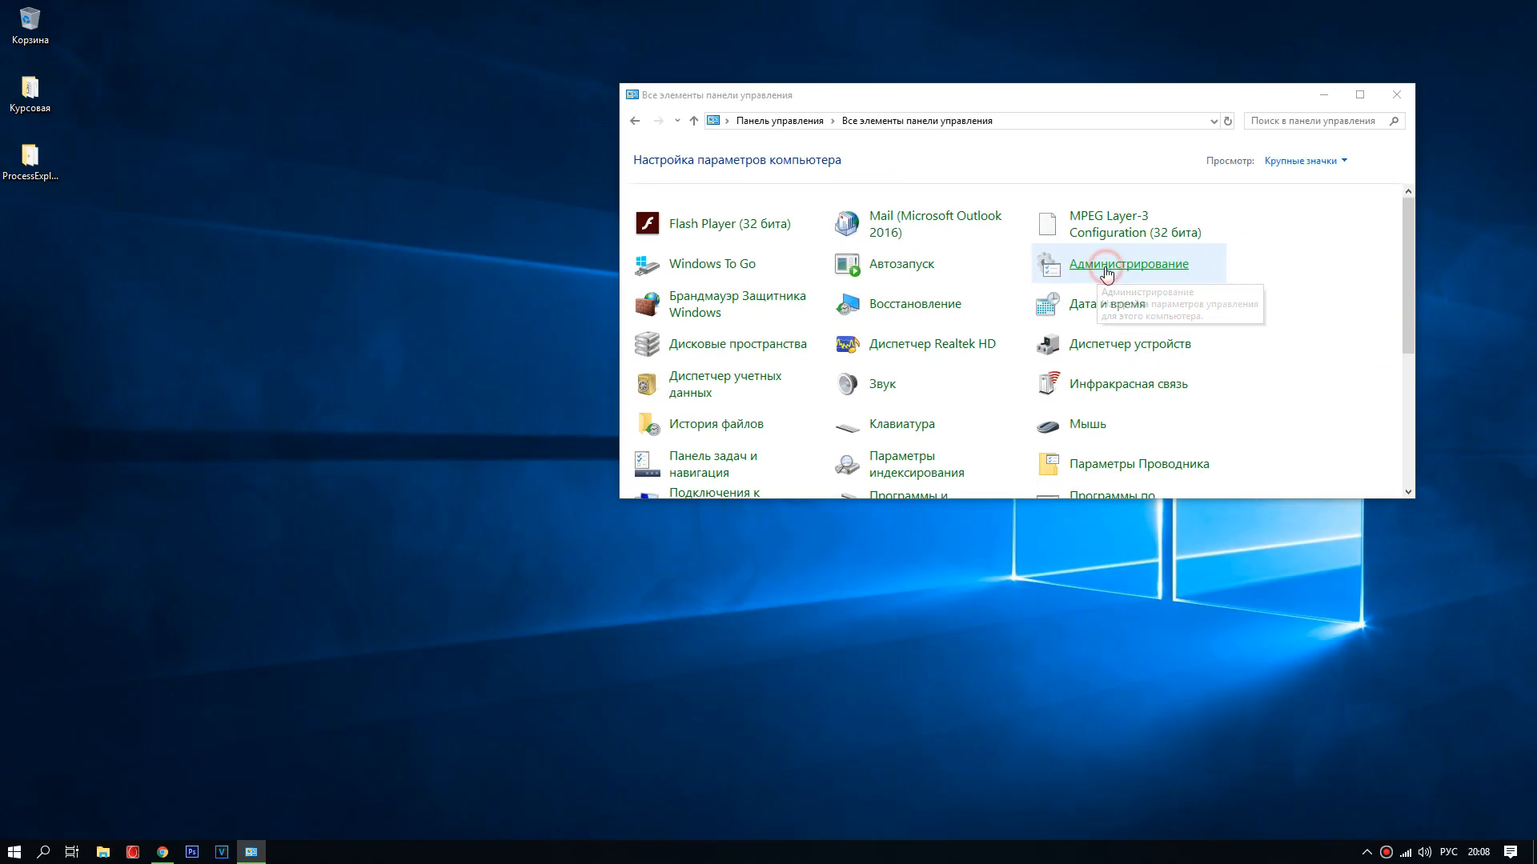
Step: Open Администрирование in the Control Panel and launch Планировщик заданий from it
left_click(630, 445)
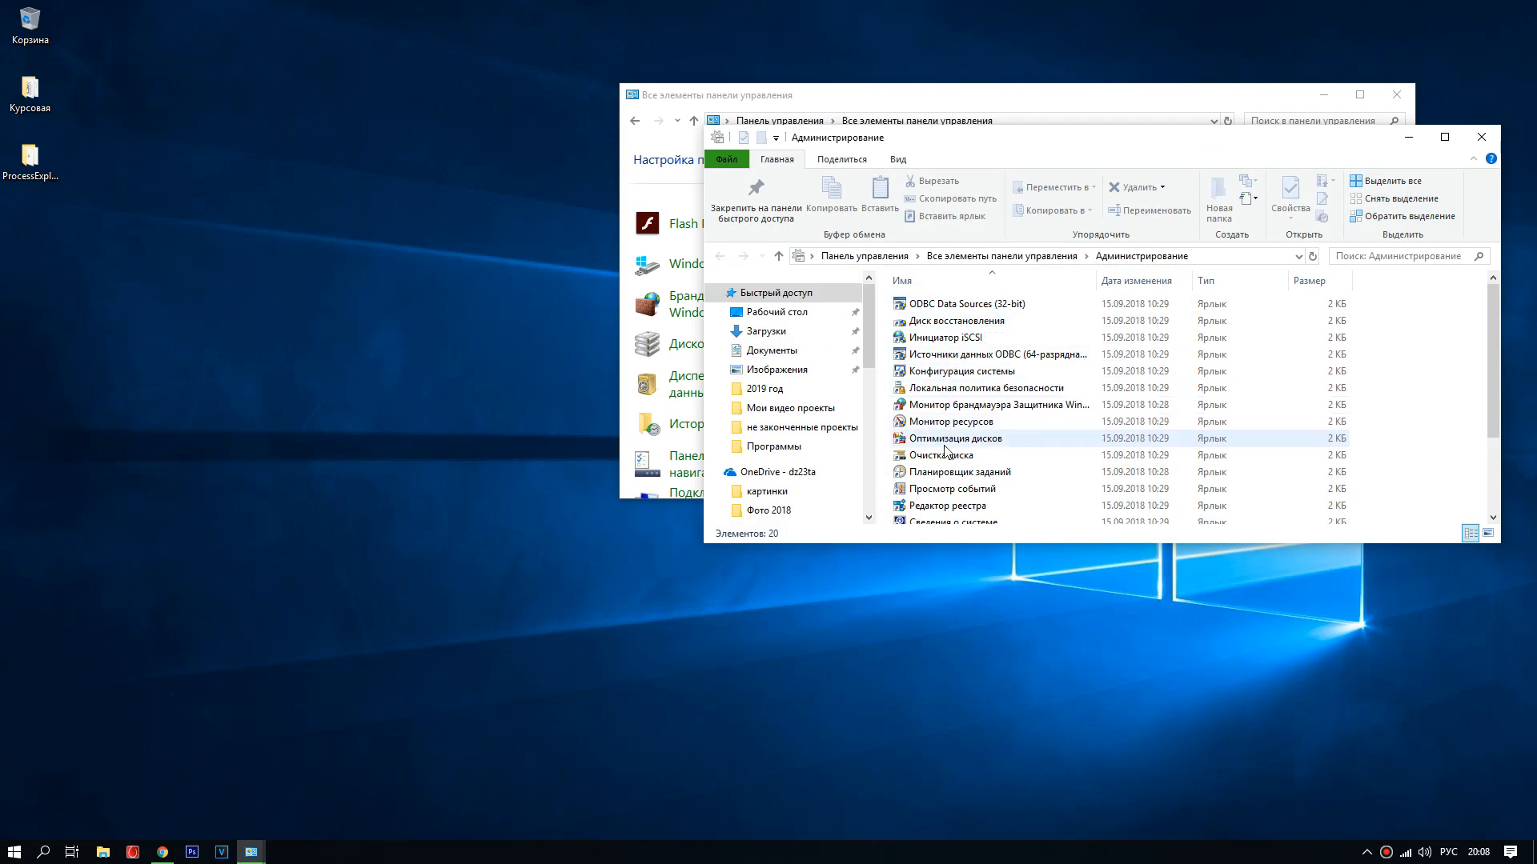
left_click(942, 472)
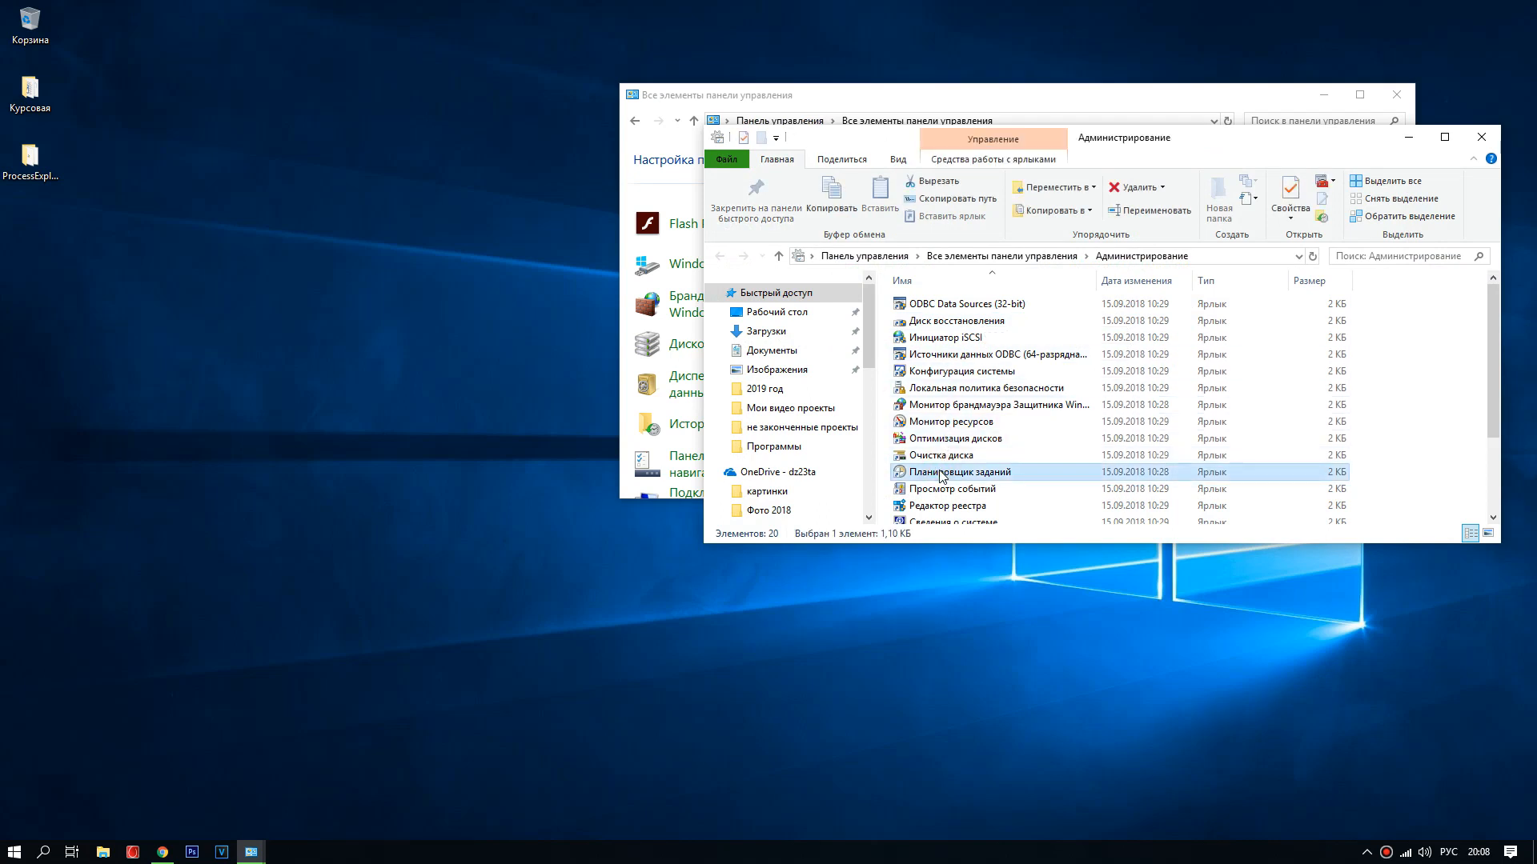
double_click(941, 473)
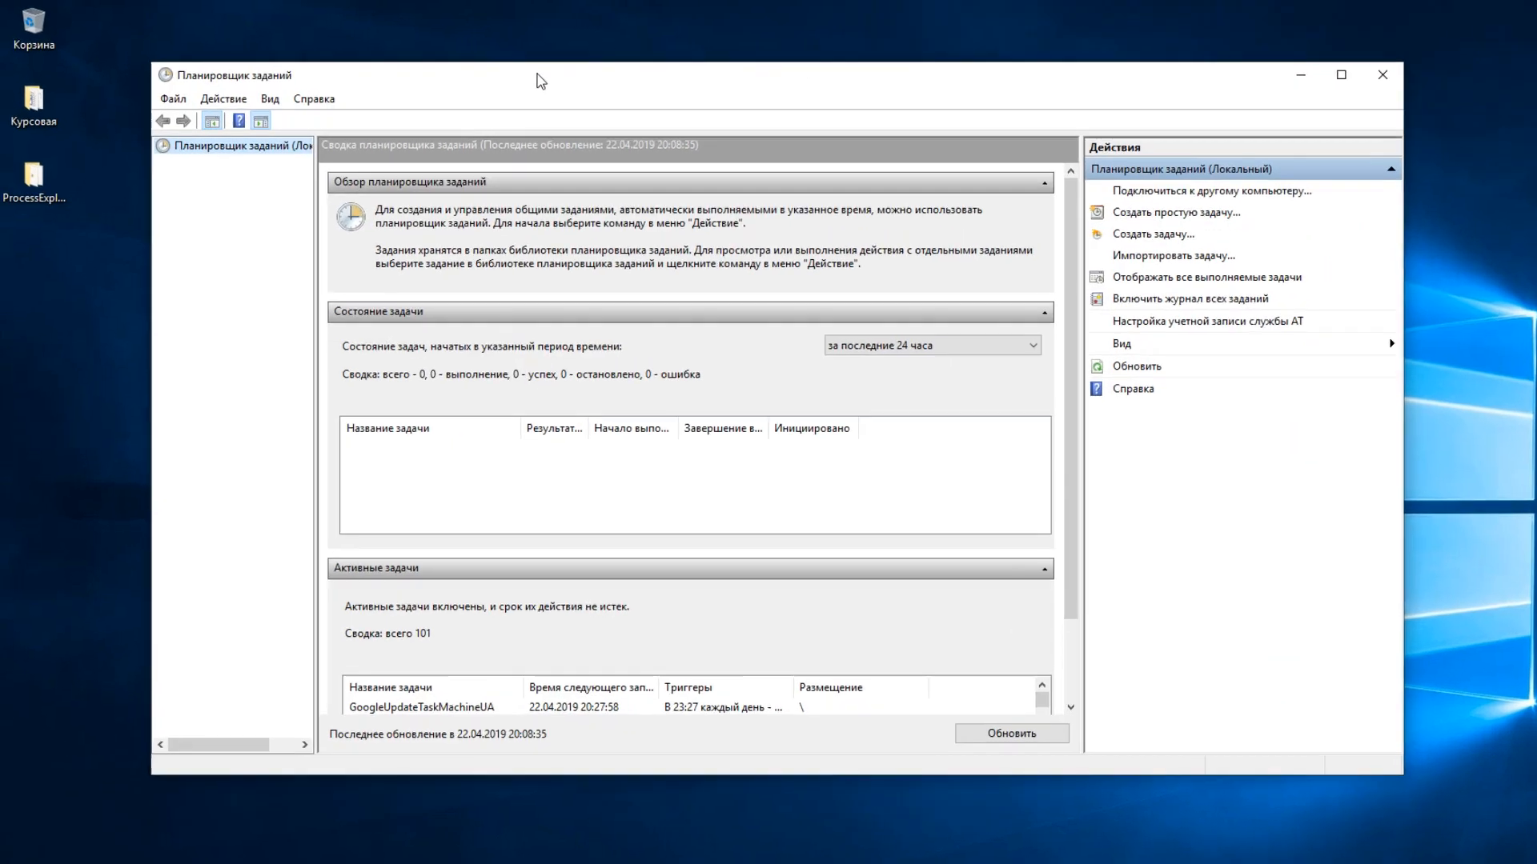
Step: Reposition the Планировщик заданий window, then expand and select Библиотека планировщика заданий to list its tasks
left_click_drag(475, 70, 507, 71)
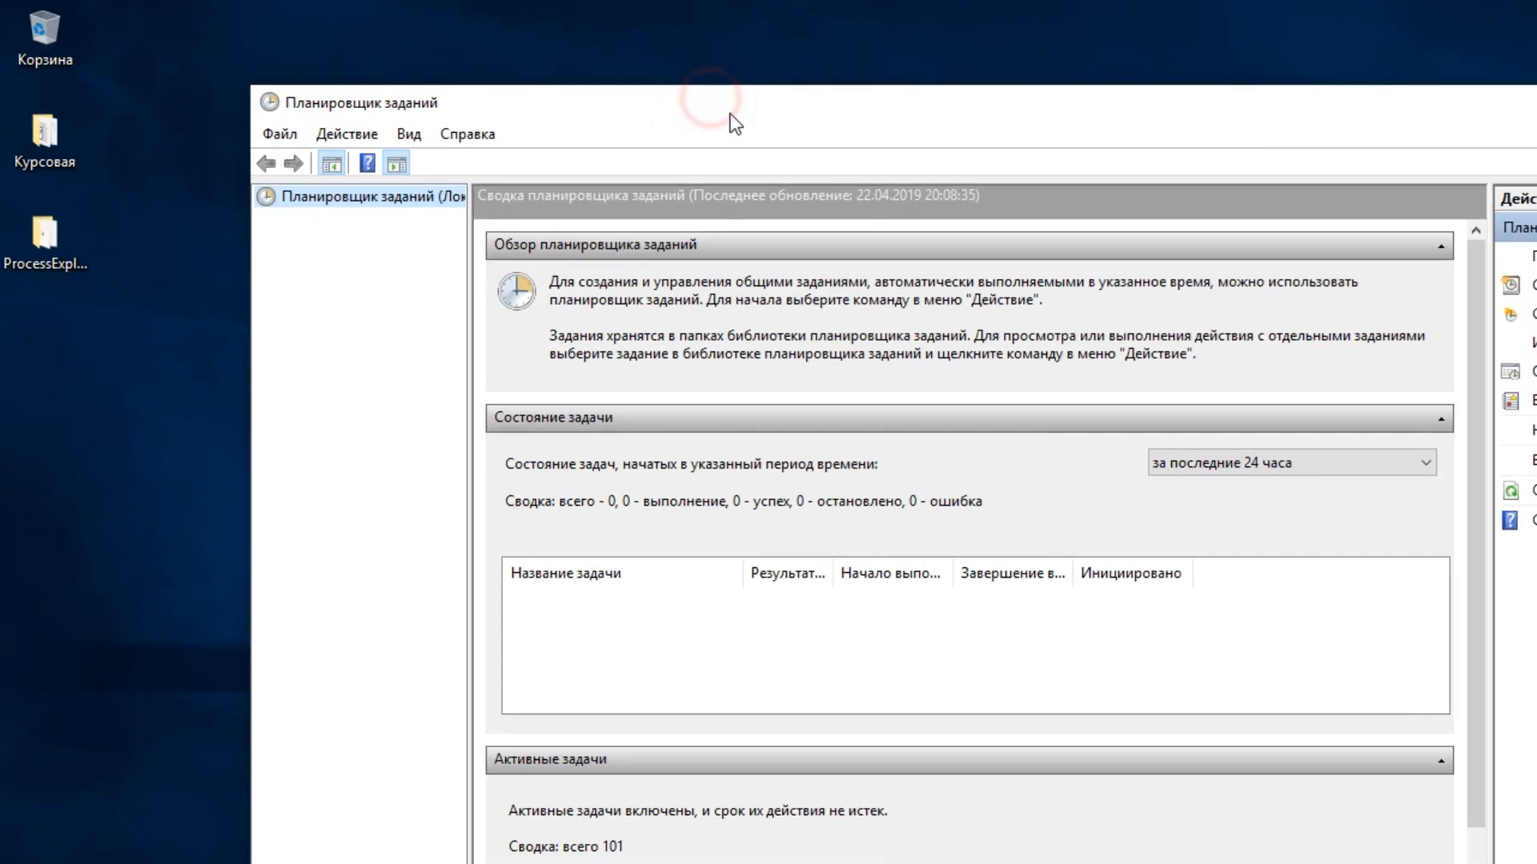
left_click(194, 133)
double_click(686, 417)
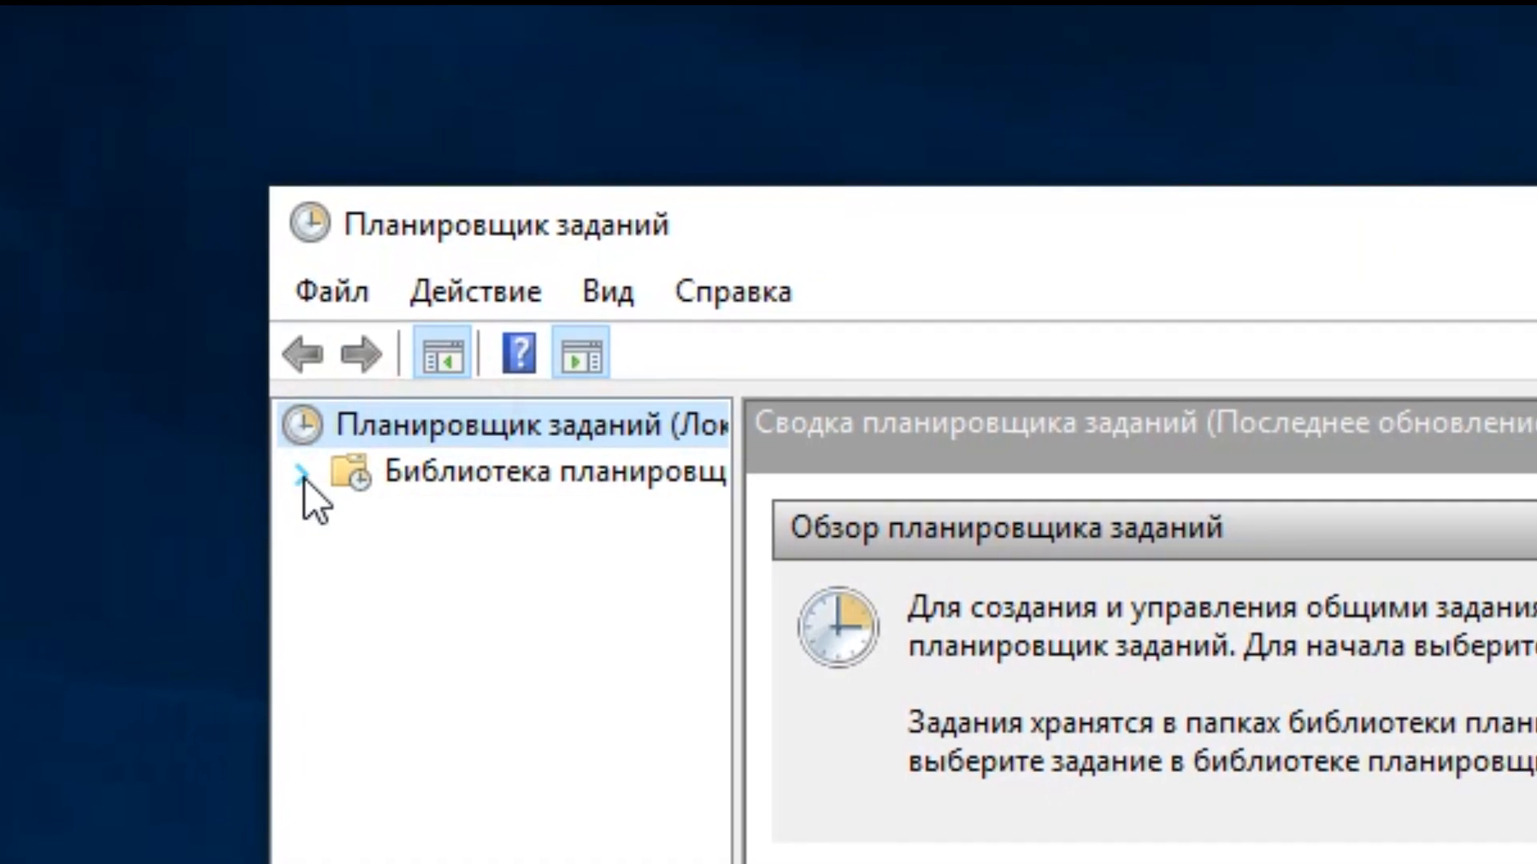
left_click(220, 480)
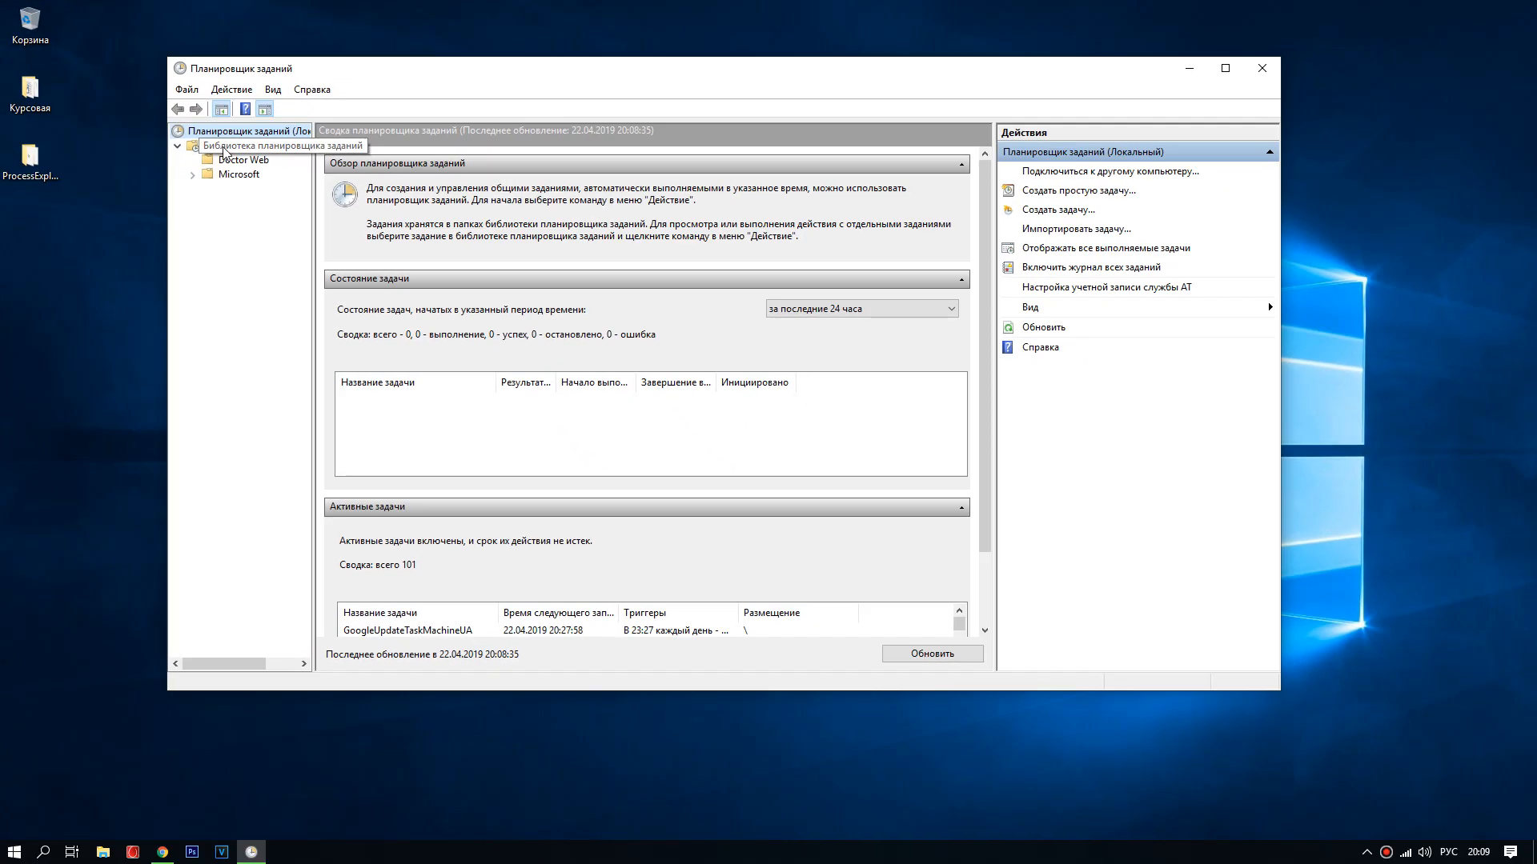
left_click(266, 215)
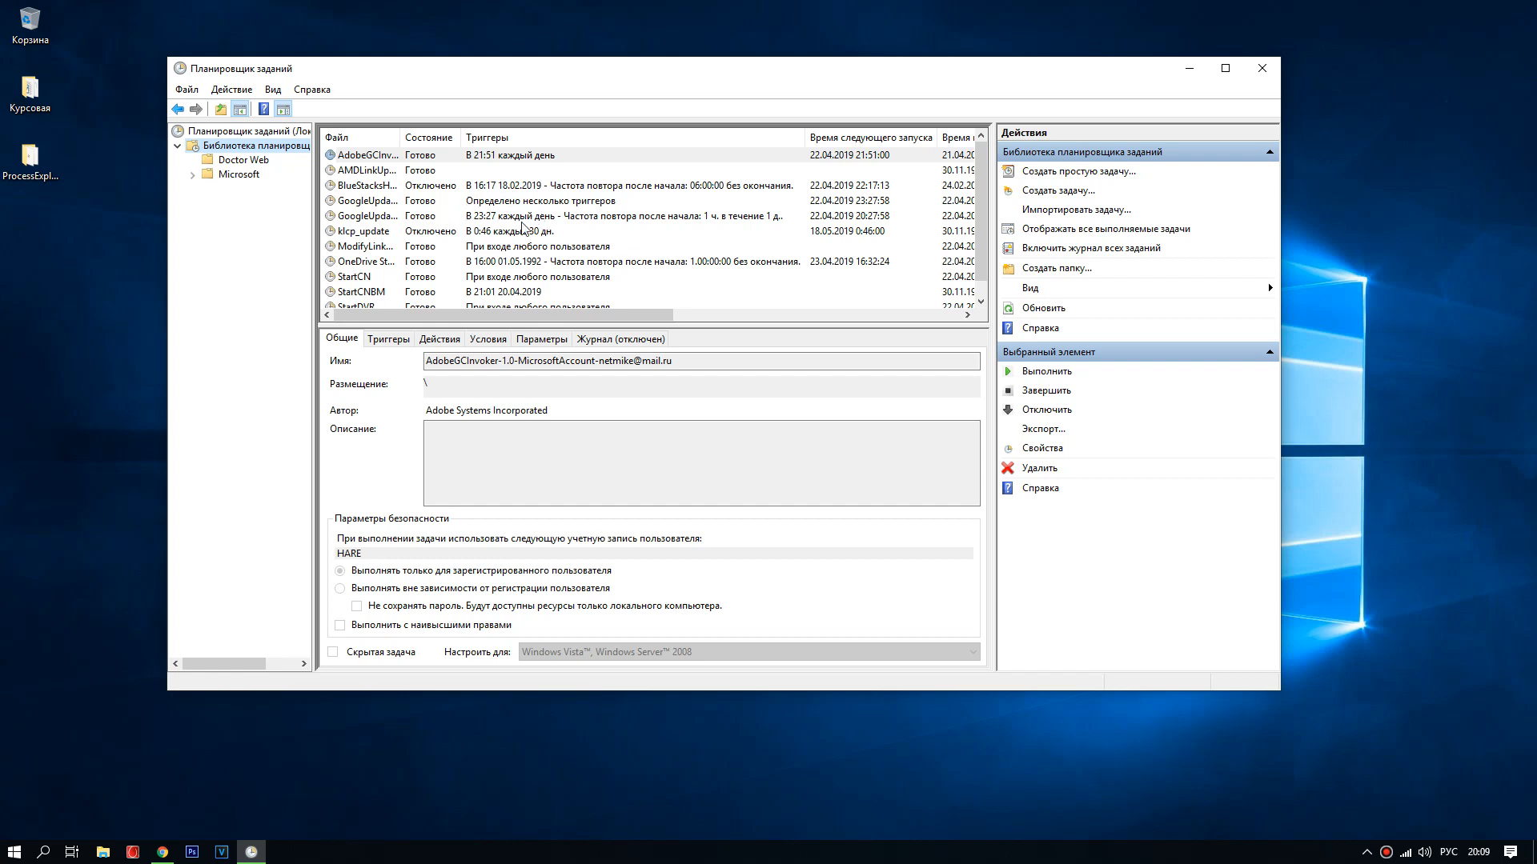
Step: Review the library's scheduled tasks, checking the details of the AdobeGCInvoker, GoogleUpdateTaskMachineCore and OneDrive Standalone Update tasks
scroll(390, 204, "down", 1)
scroll(392, 233, "up", 1)
left_click(359, 160)
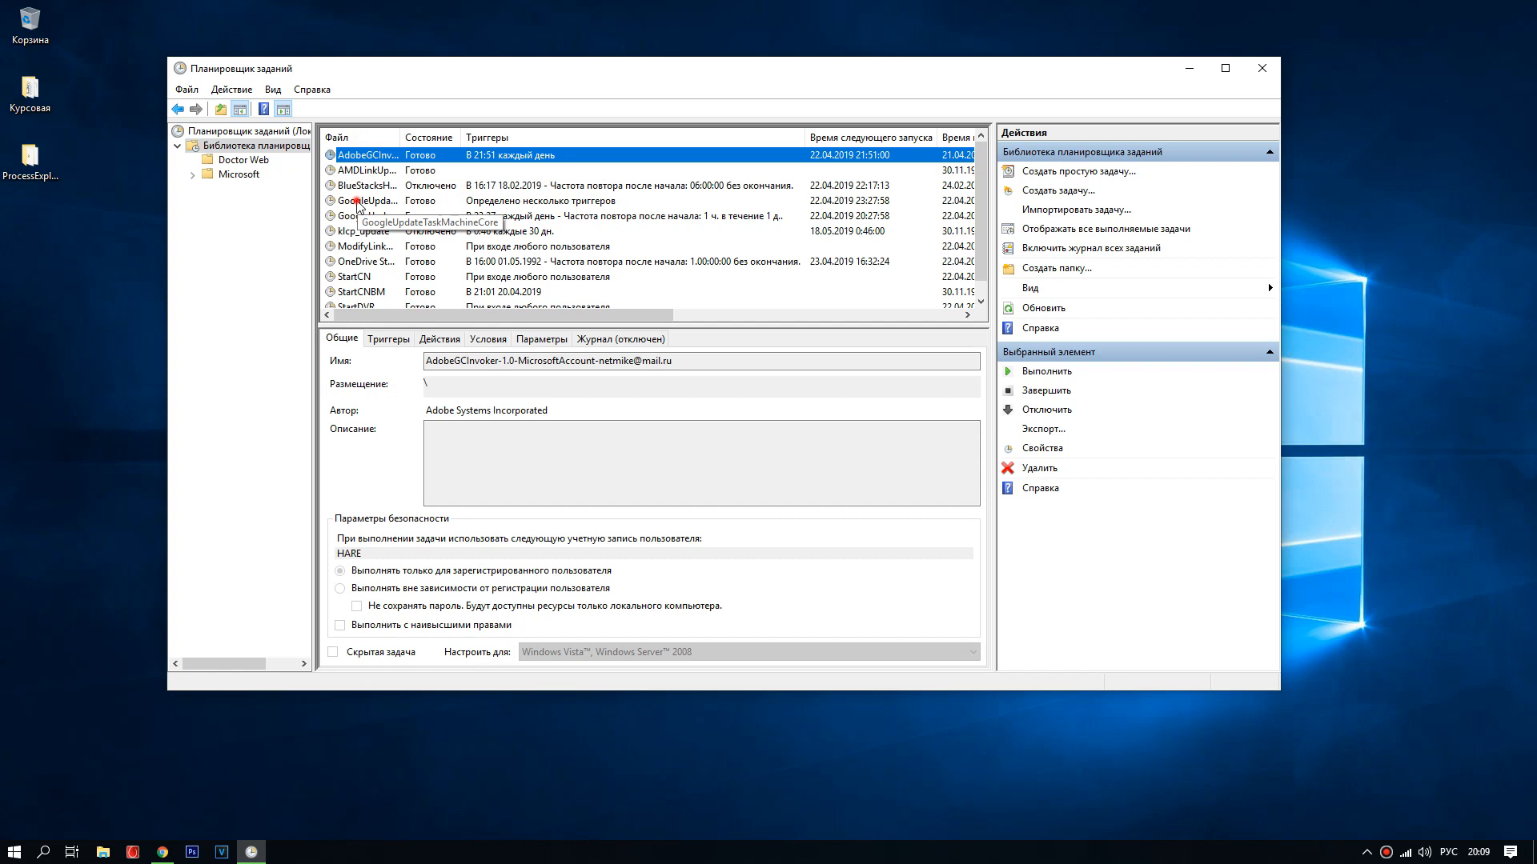
left_click(371, 201)
scroll(360, 264, "down", 1)
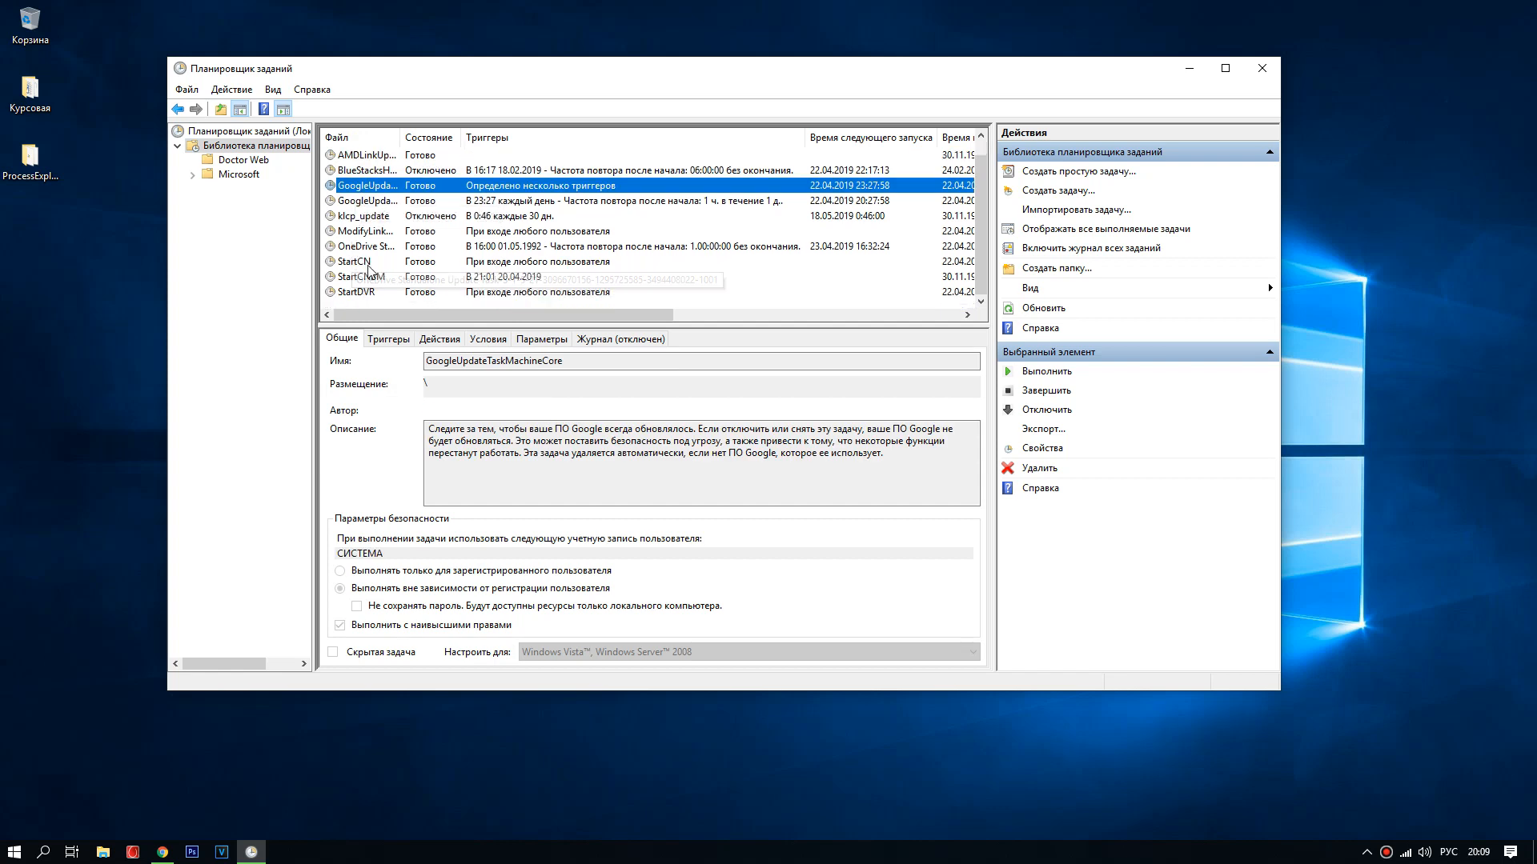
left_click(361, 249)
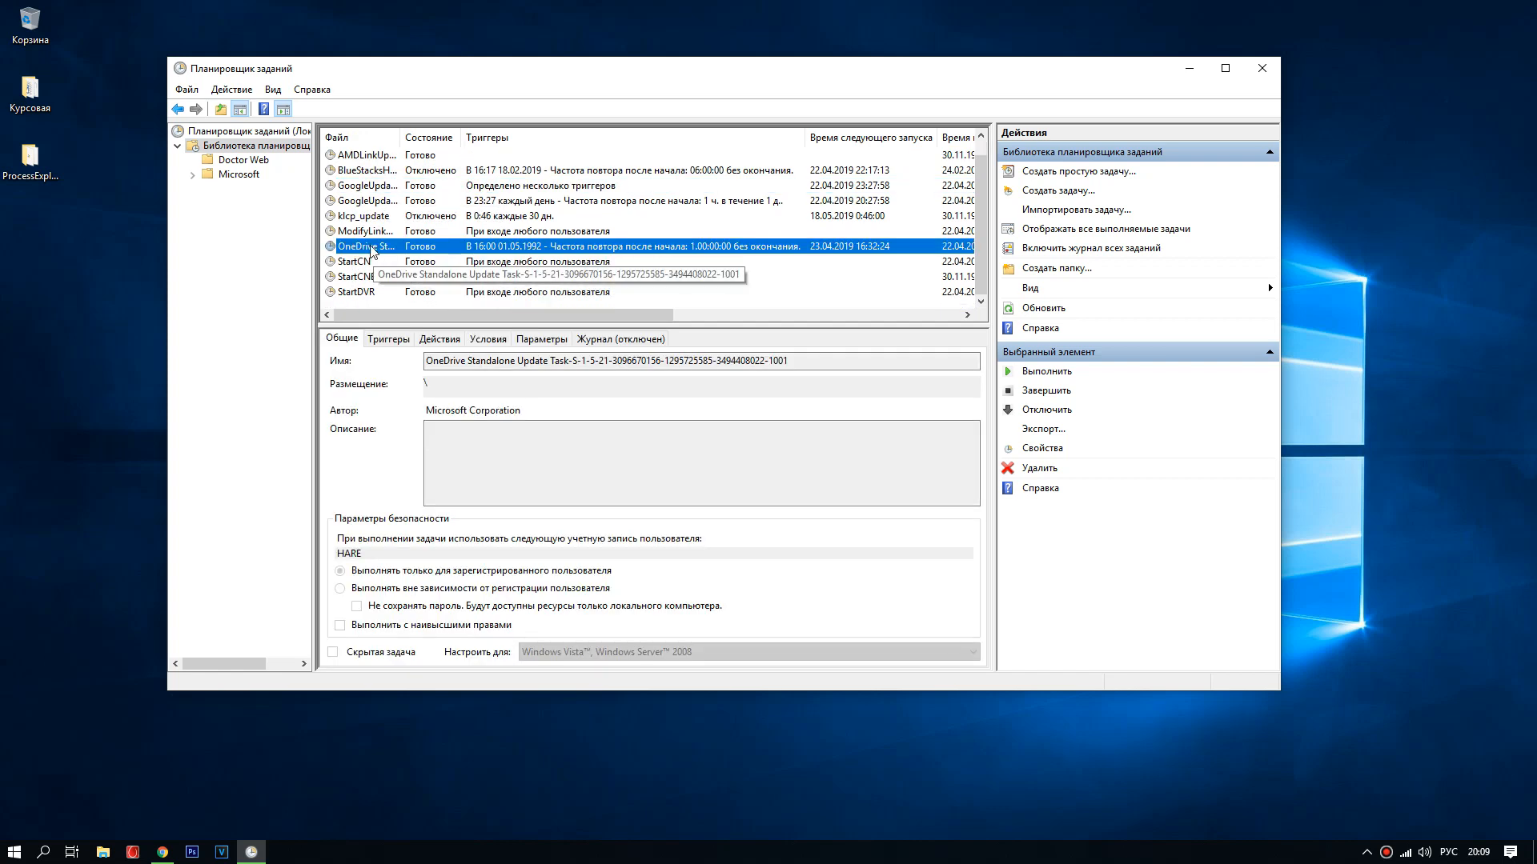
scroll(373, 268, "up", 1)
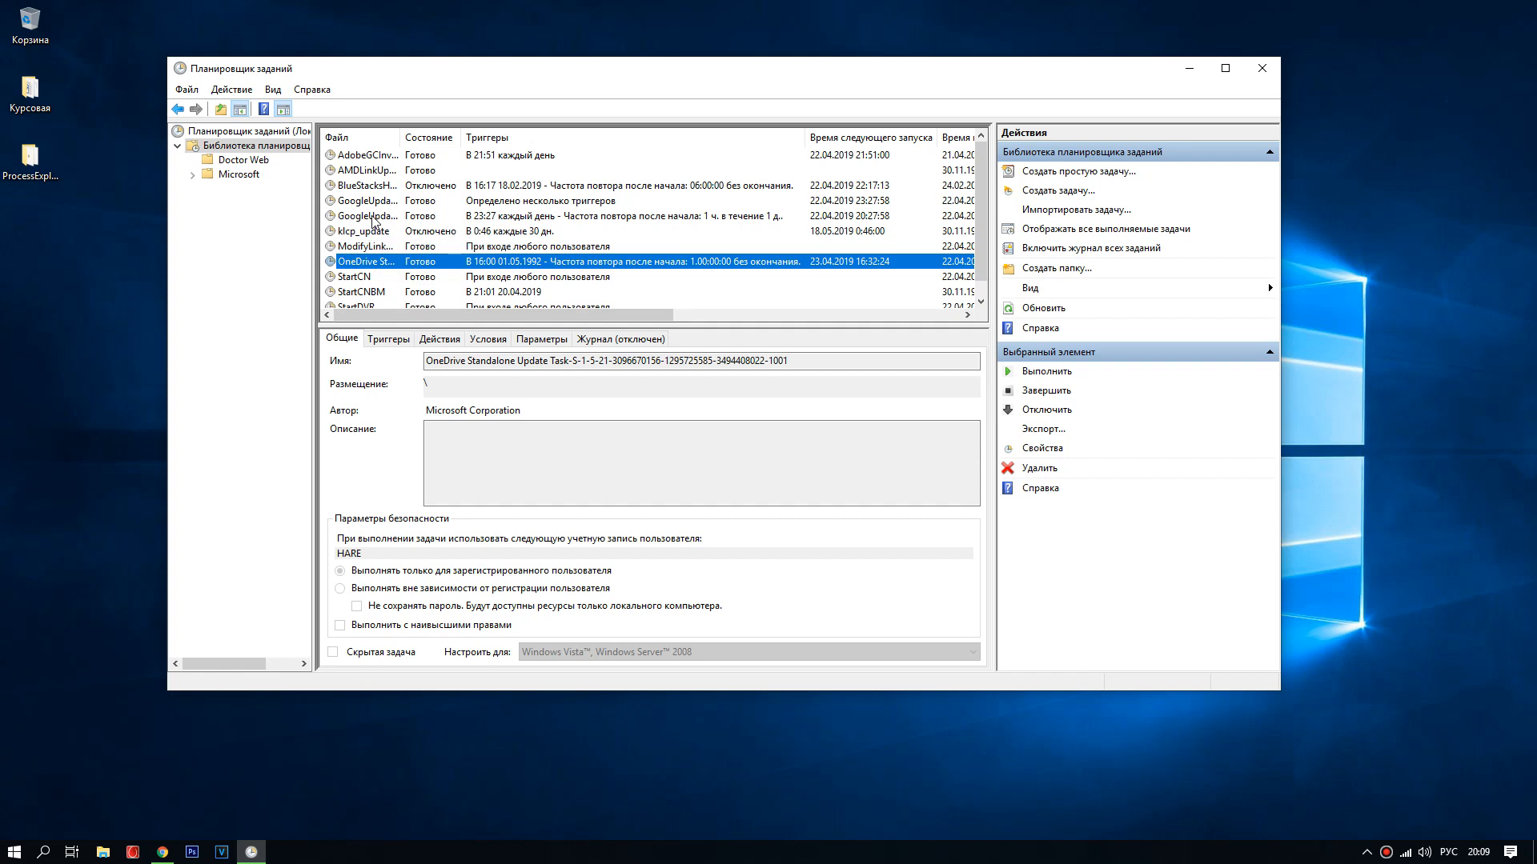
Step: Select the AdobeGCInvoker-1.0 task and widen the Файл column to show more of the task names
left_click(526, 844)
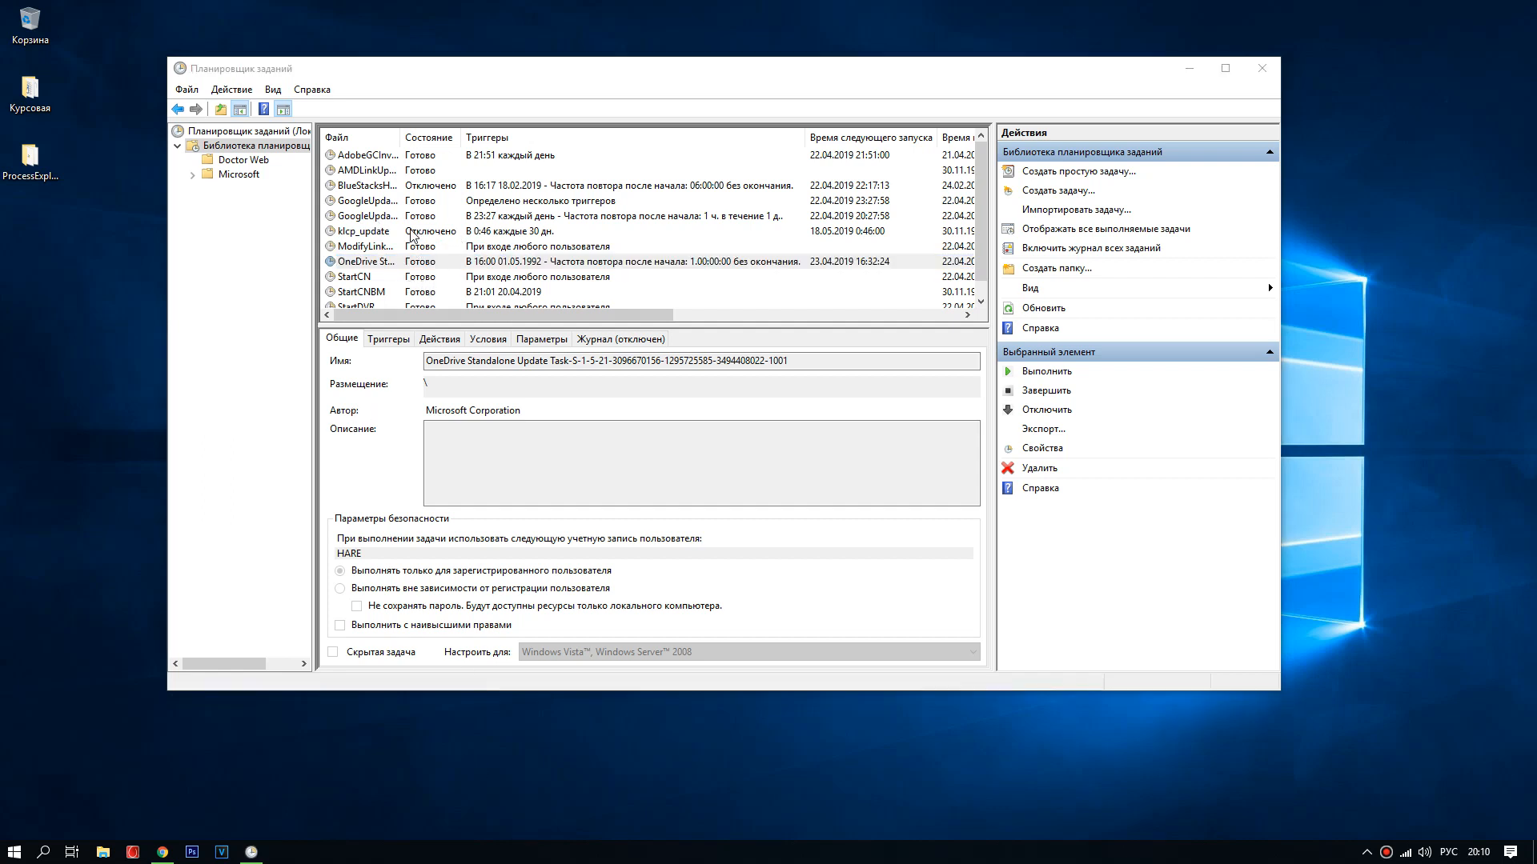
left_click(356, 156)
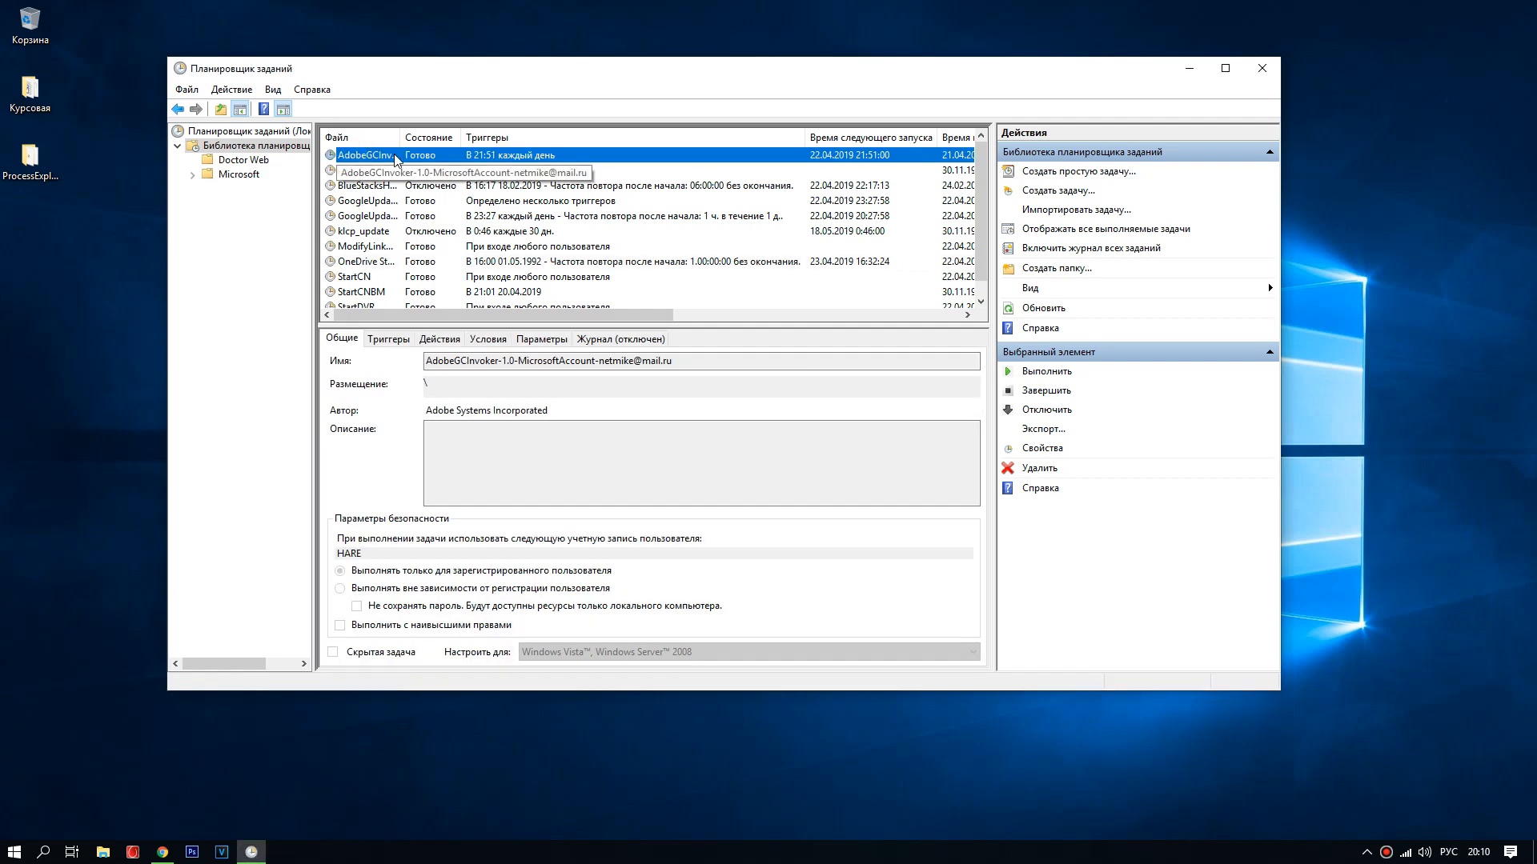
left_click_drag(400, 138, 481, 143)
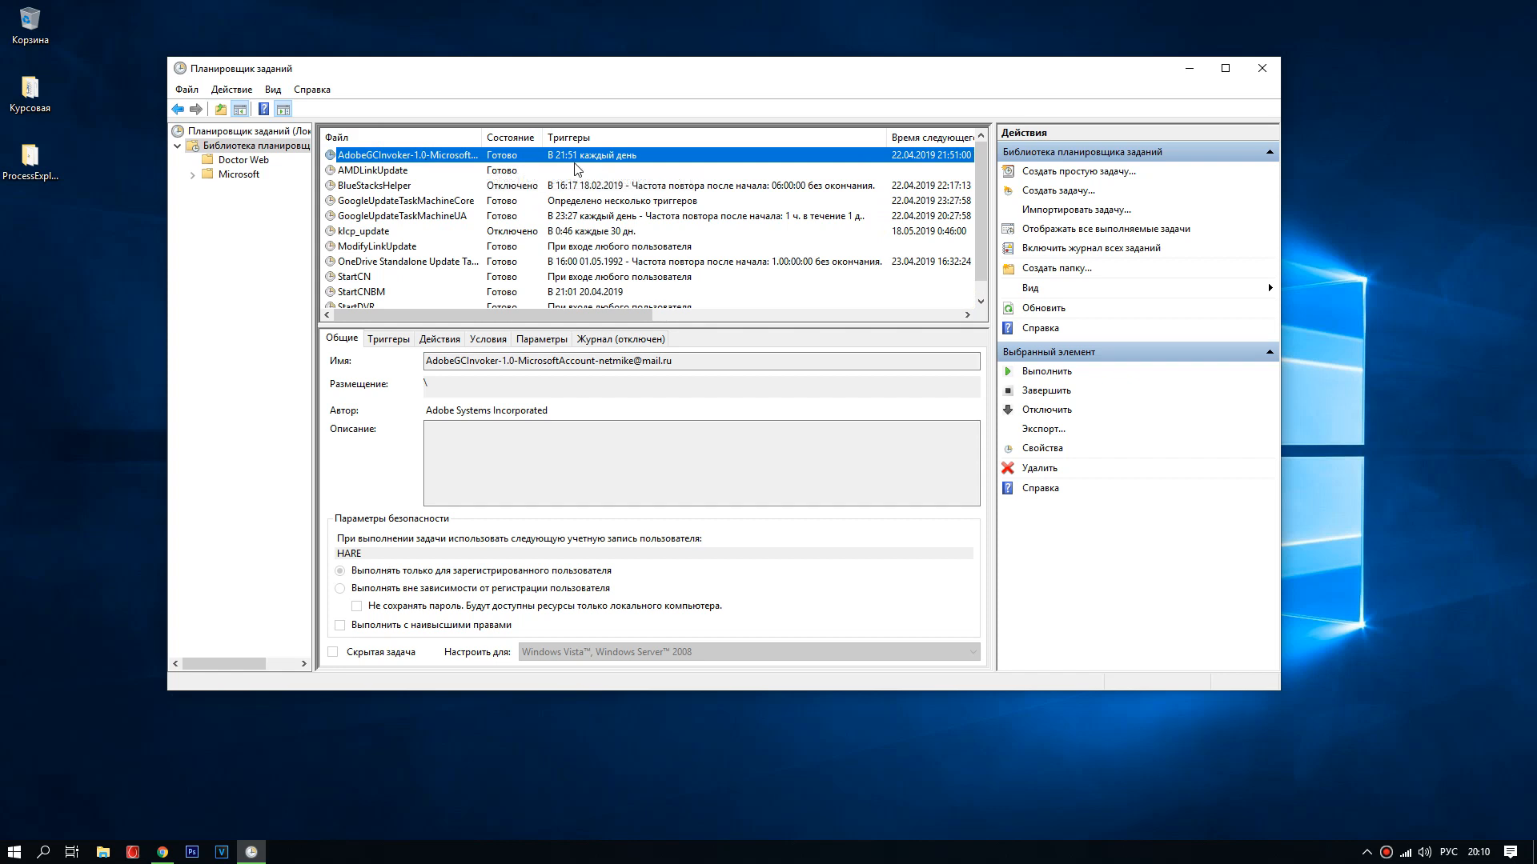
Step: End all instances of the AdobeGCInvoker-1.0 task and disable the task
right_click(437, 160)
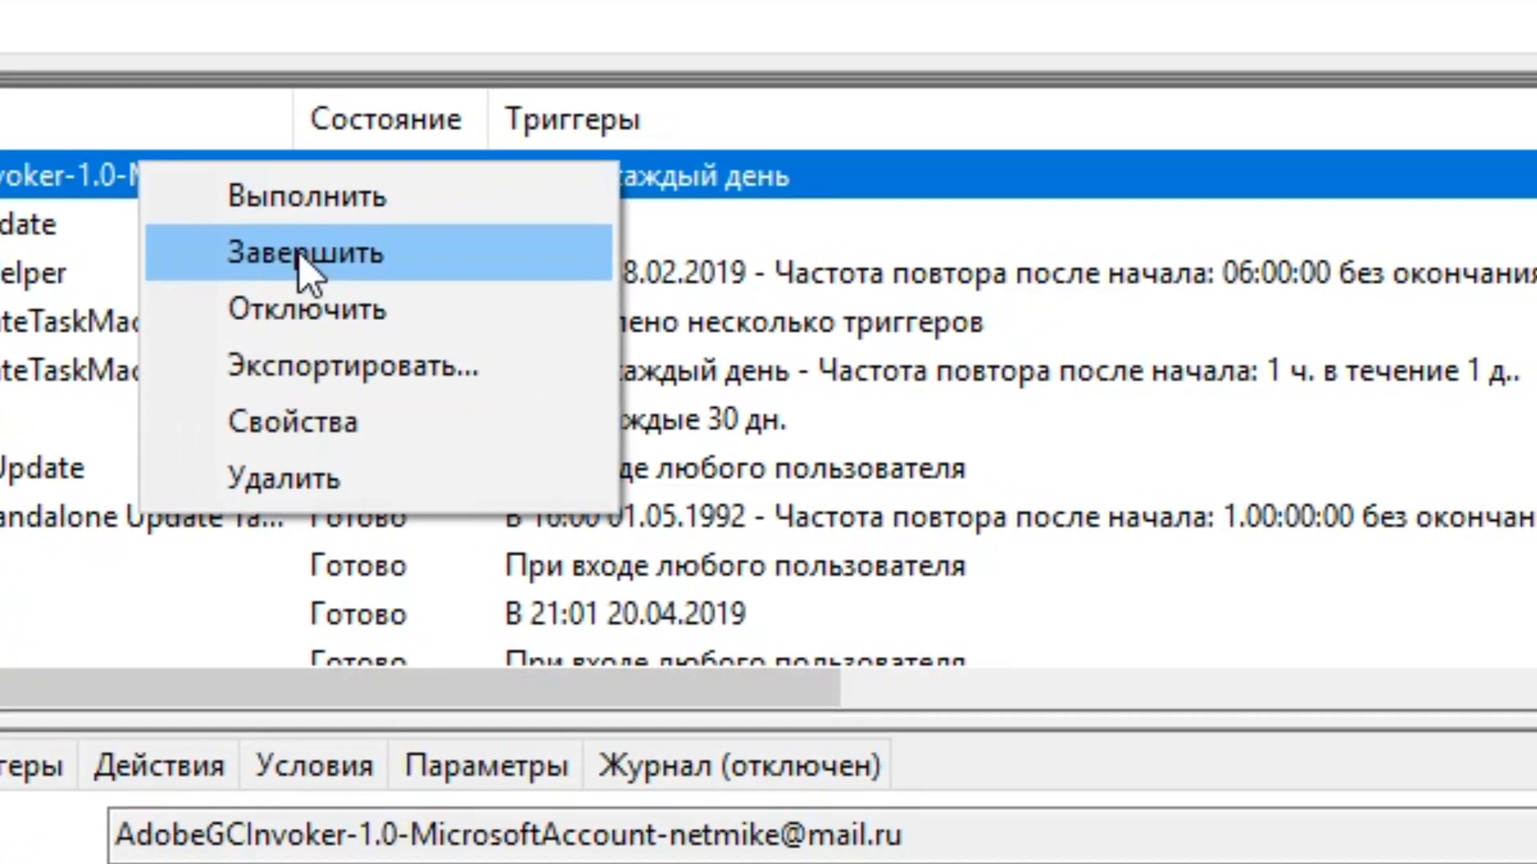
left_click(659, 304)
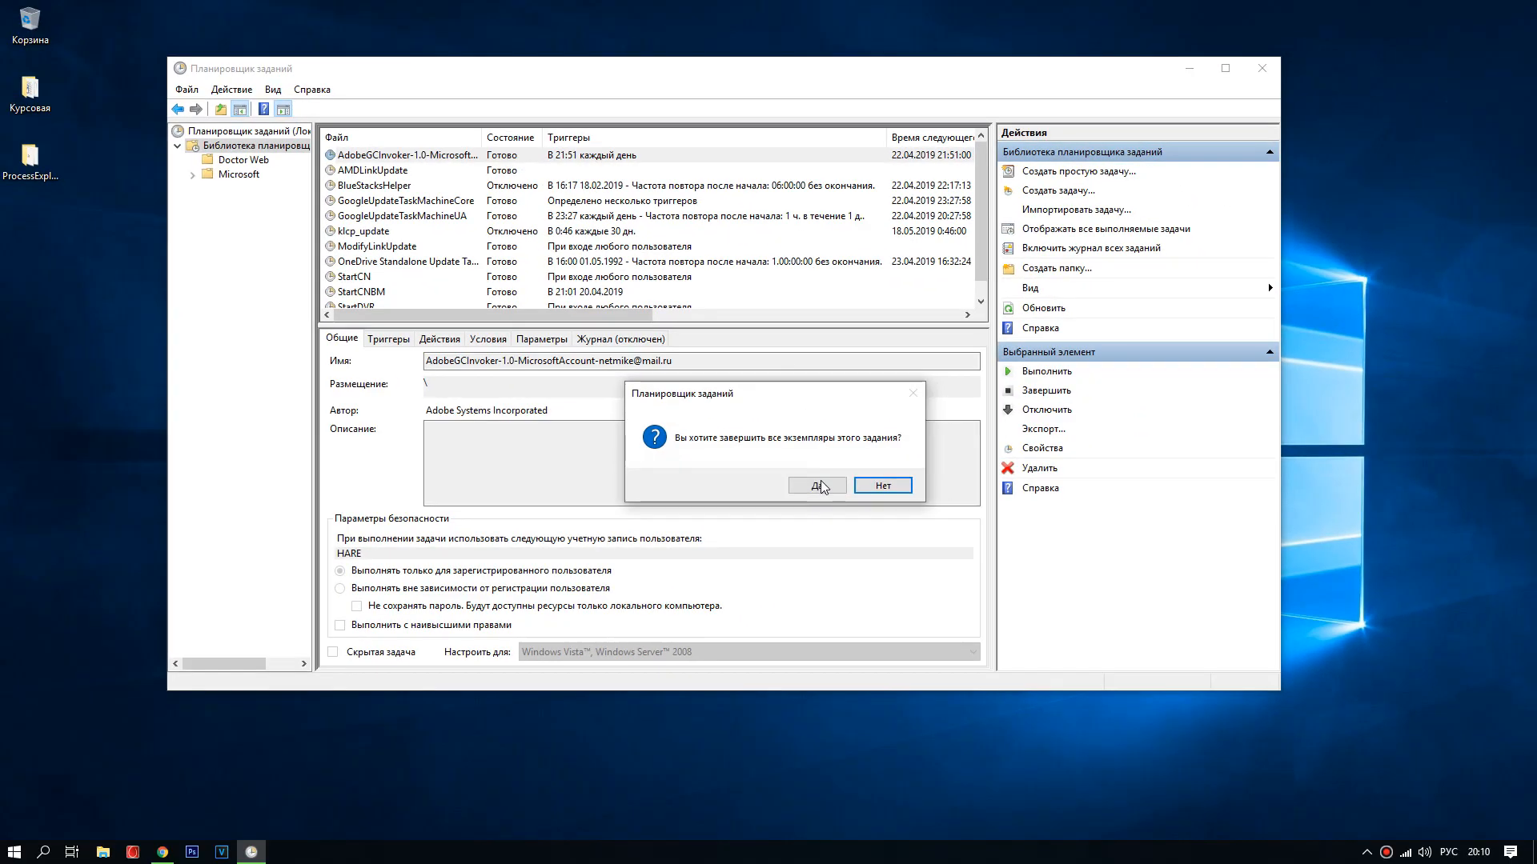
left_click(858, 544)
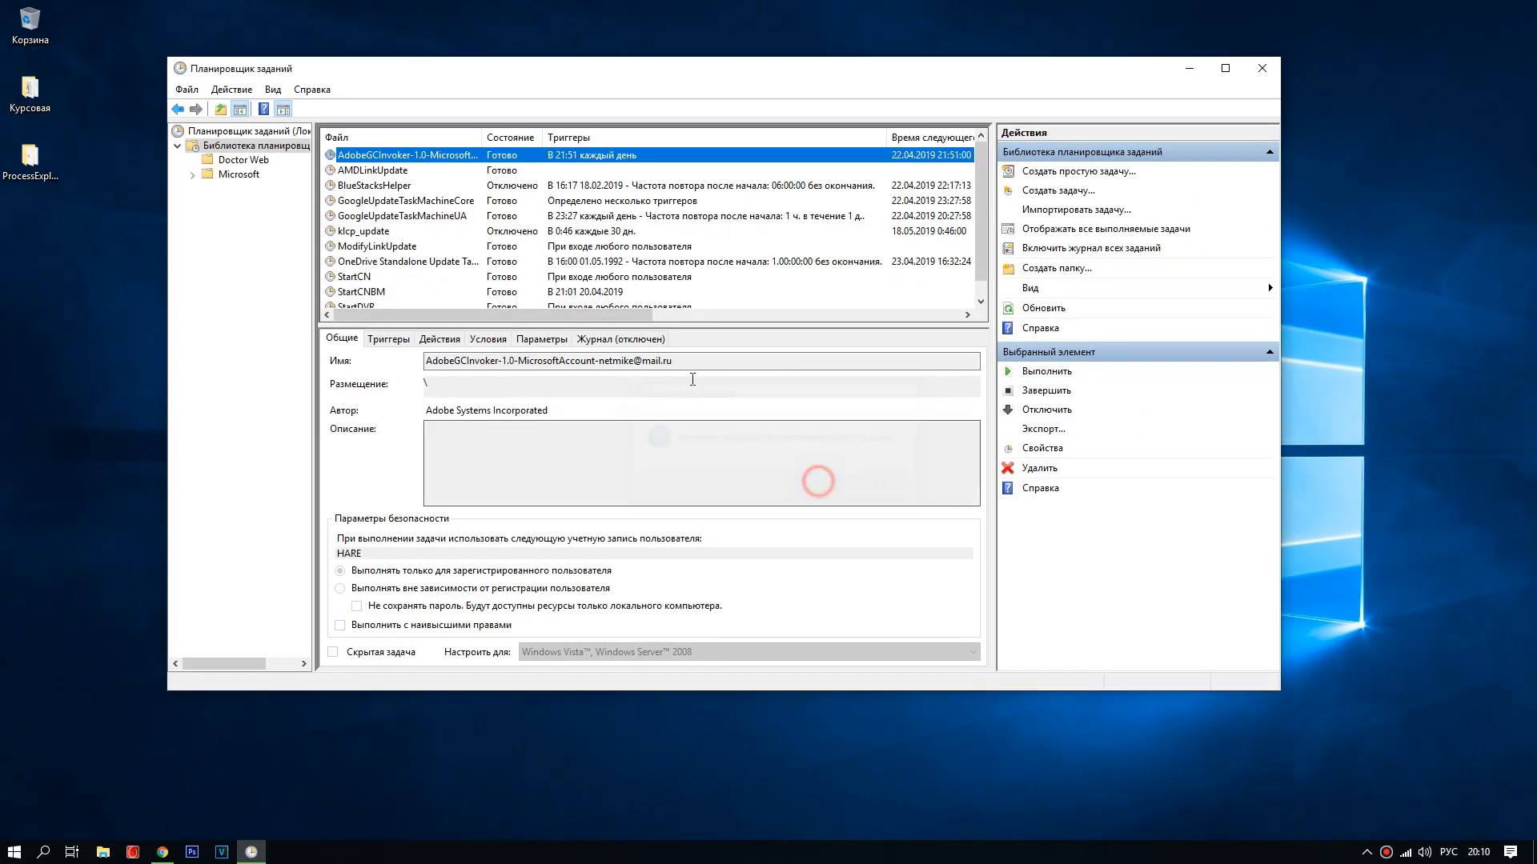
right_click(392, 156)
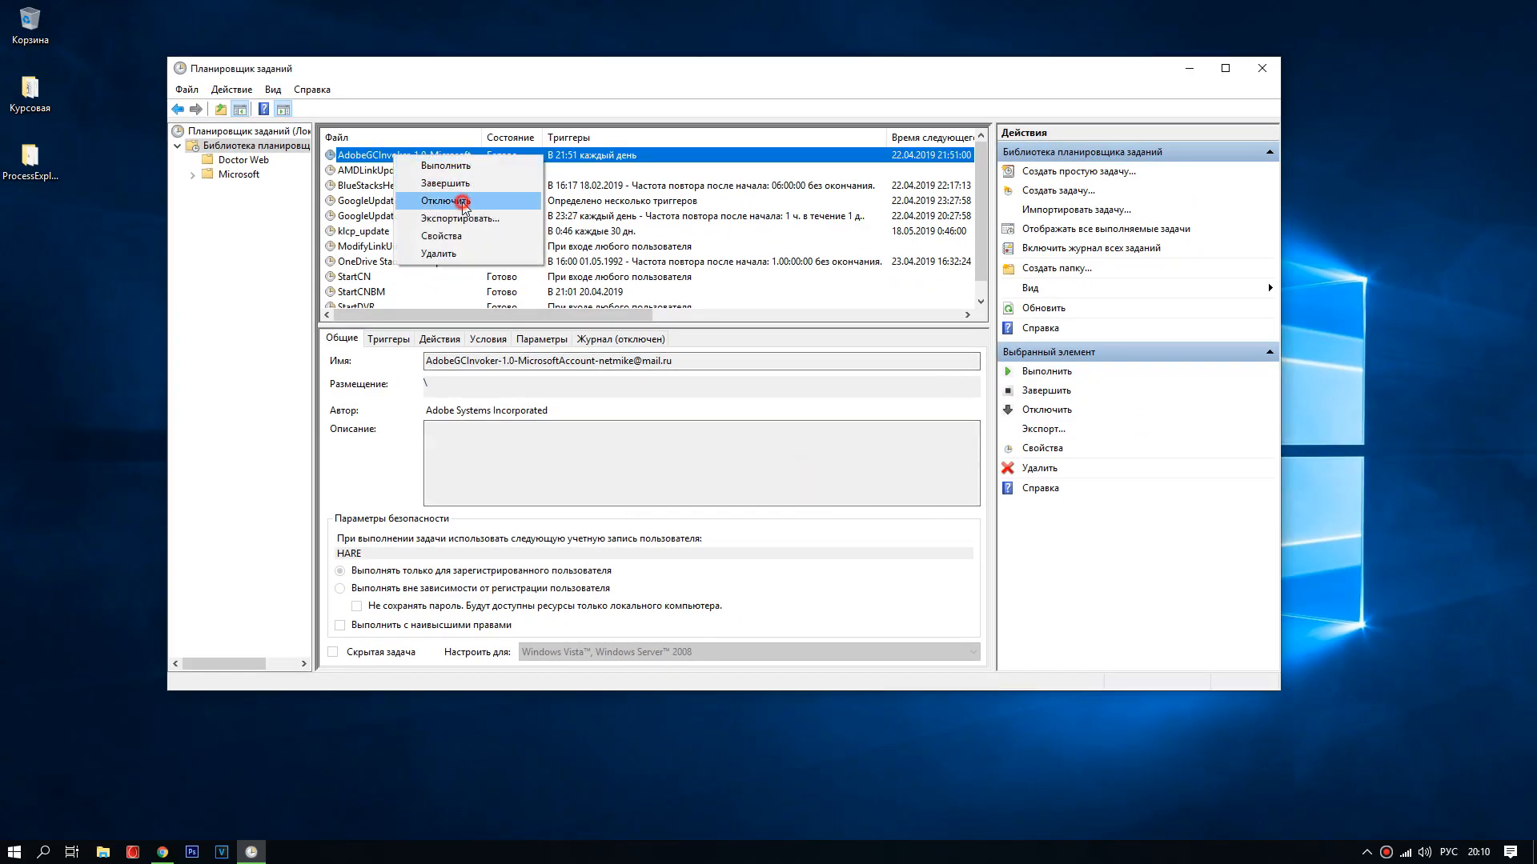
left_click(446, 201)
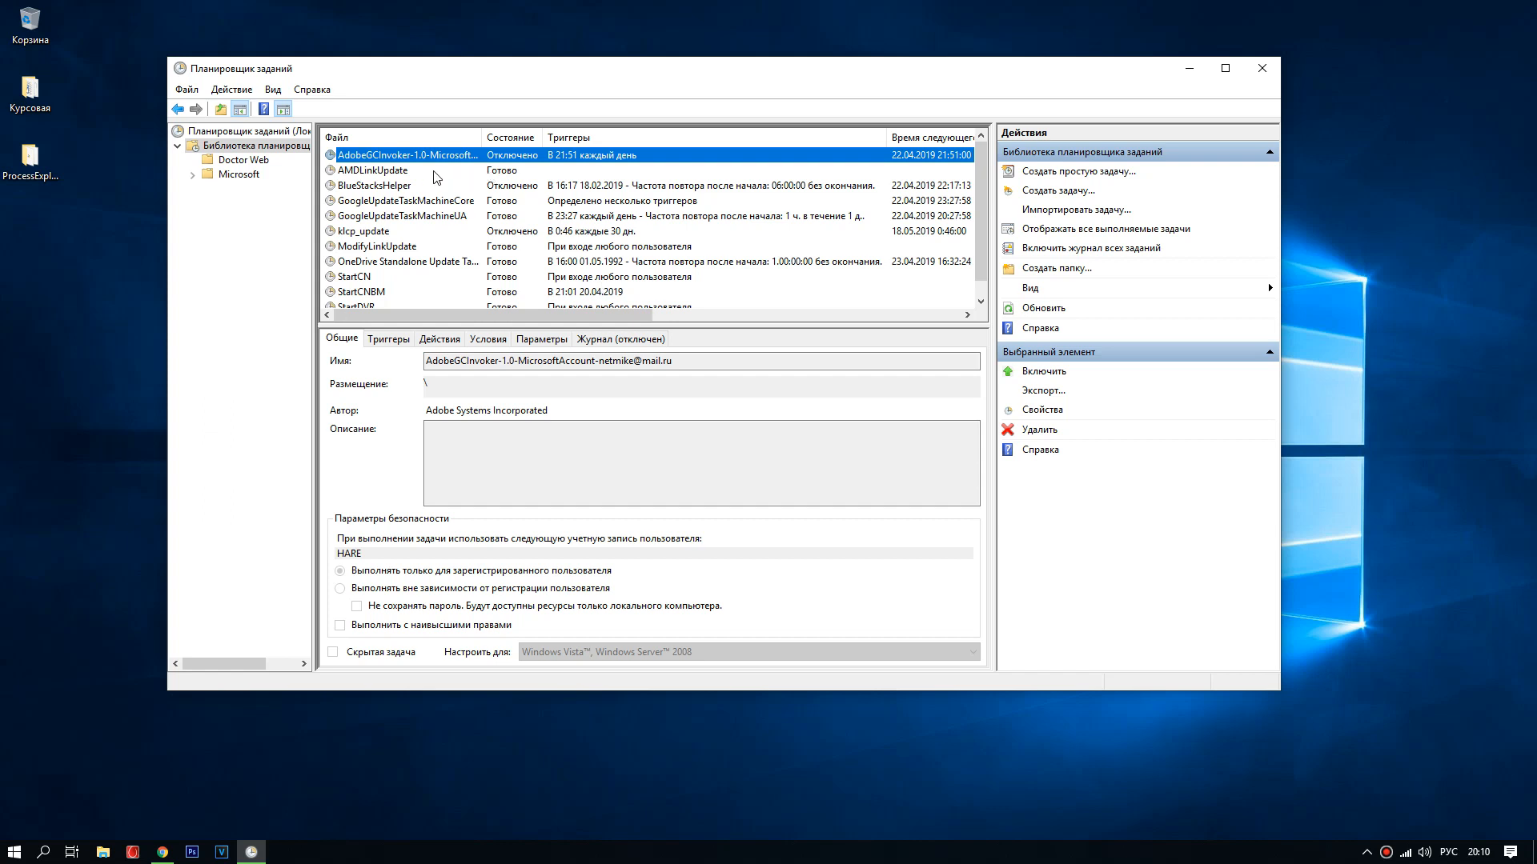
Step: Expand the Microsoft folder in the scheduler library and select its Office subfolder to list the Office tasks
scroll(416, 215, "down", 1)
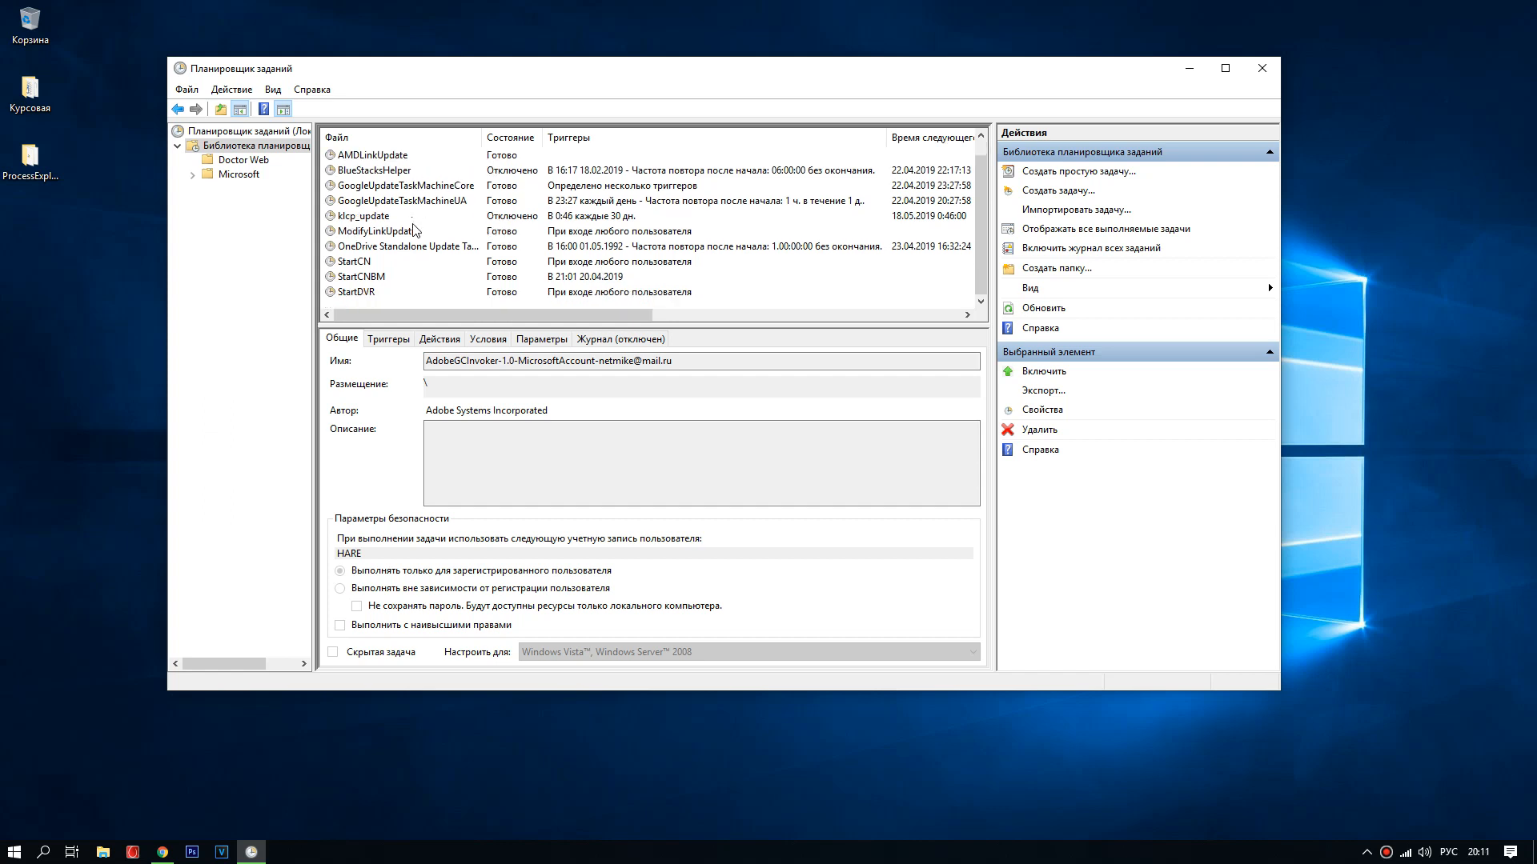
scroll(446, 279, "up", 1)
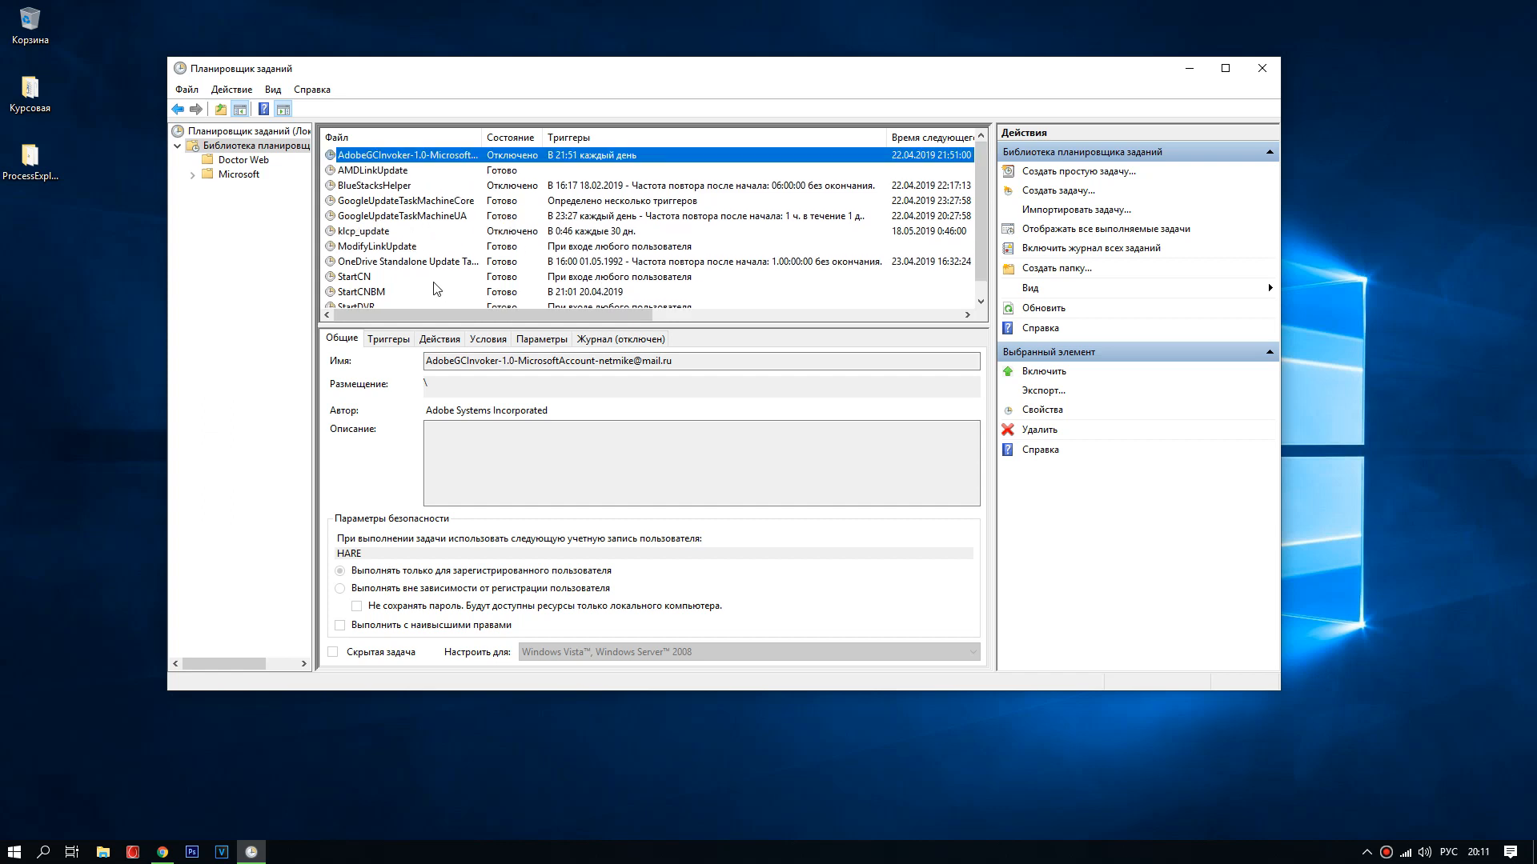
scroll(426, 233, "down", 1)
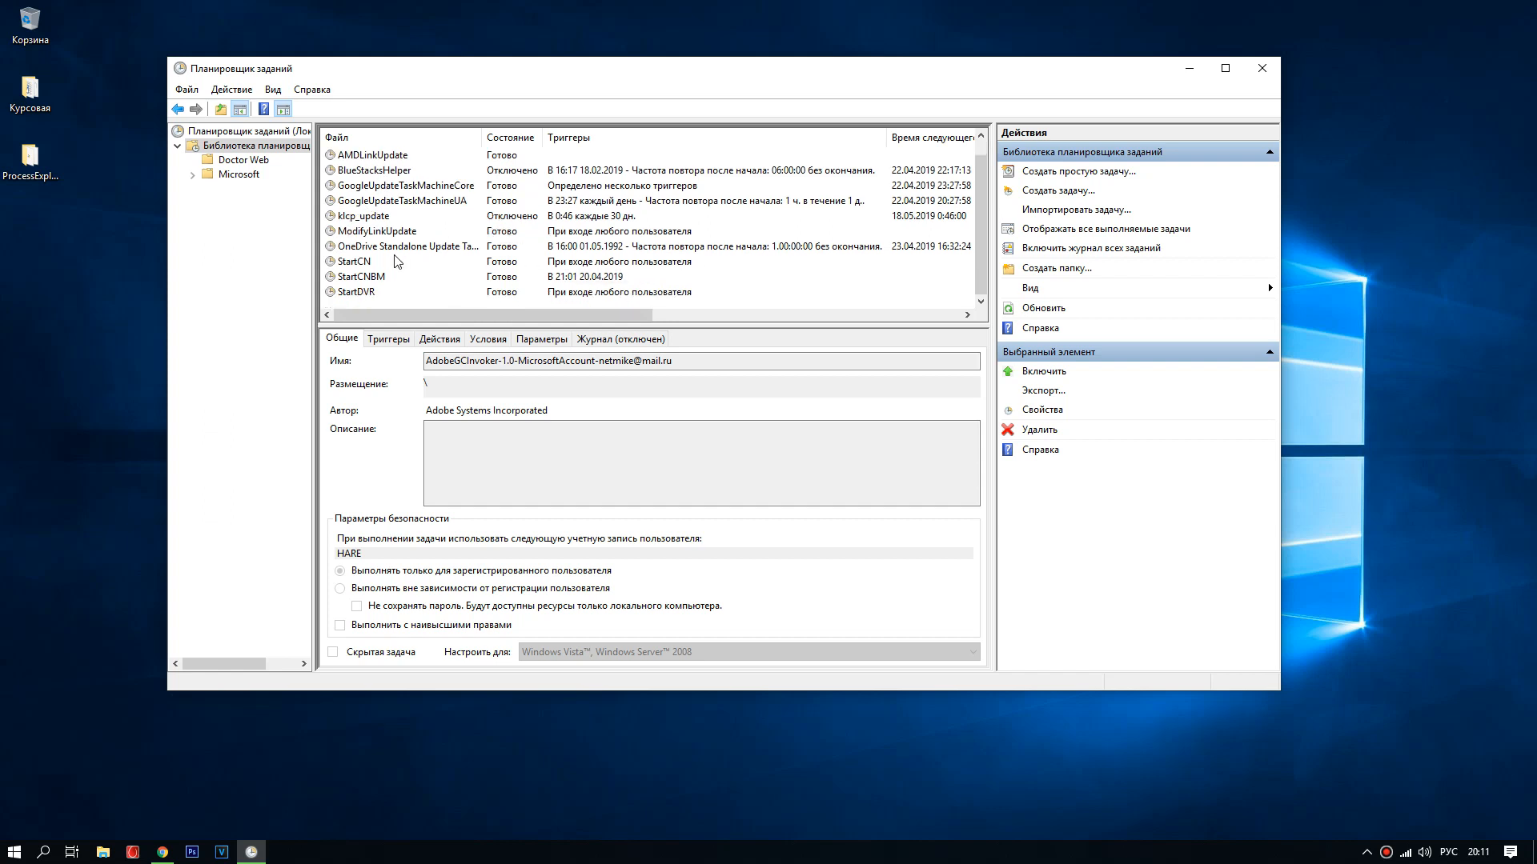
left_click(198, 181)
left_click(199, 181)
left_click(245, 189)
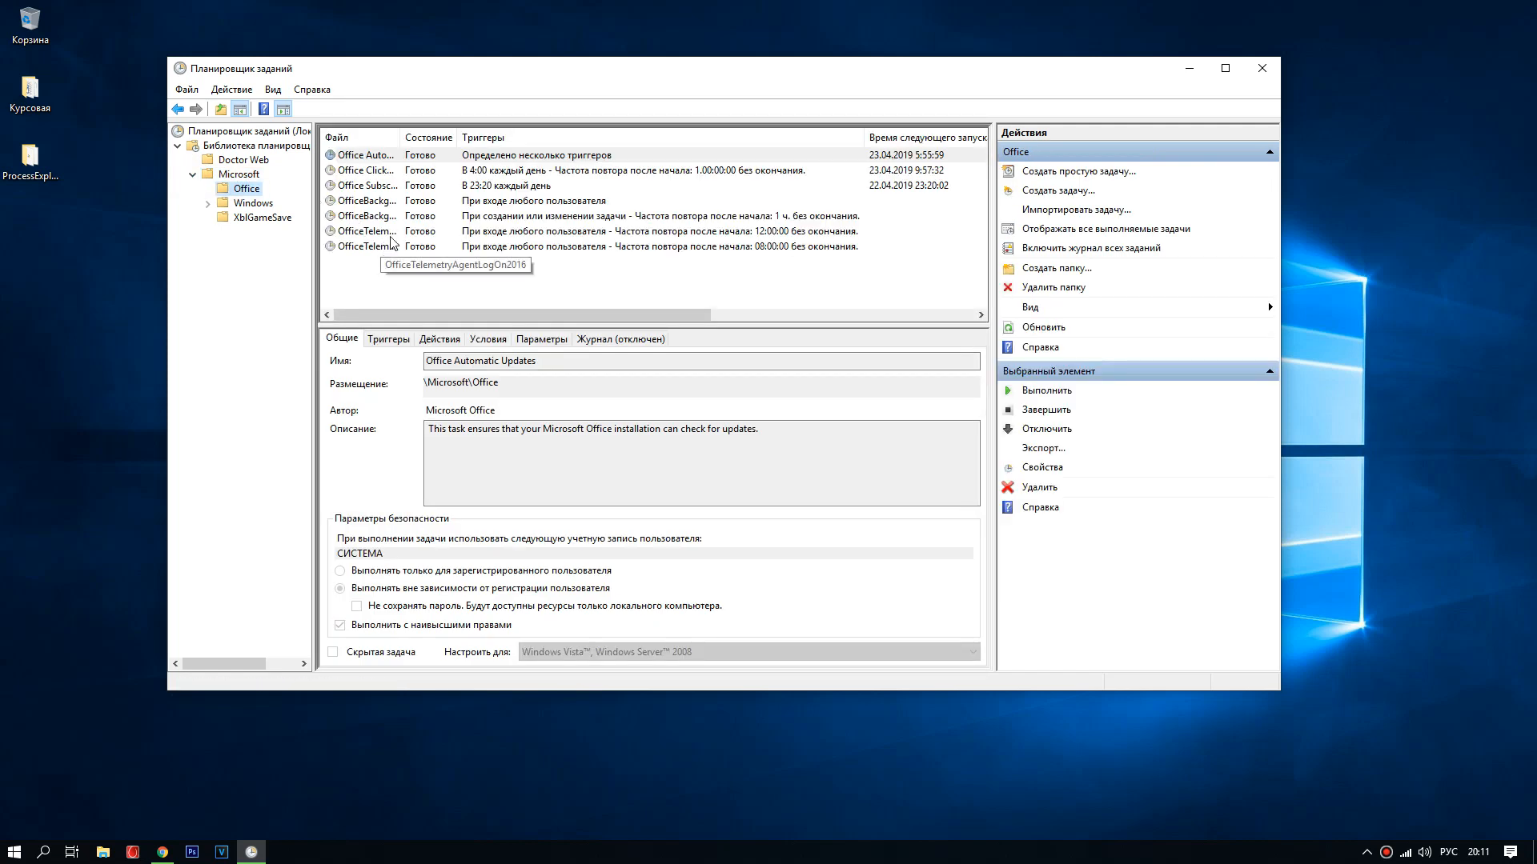
Step: Widen the Файл column and view the details of the OfficeBackgroundTaskHandlerLogon and Office Automatic Updates tasks
left_click_drag(400, 138, 452, 138)
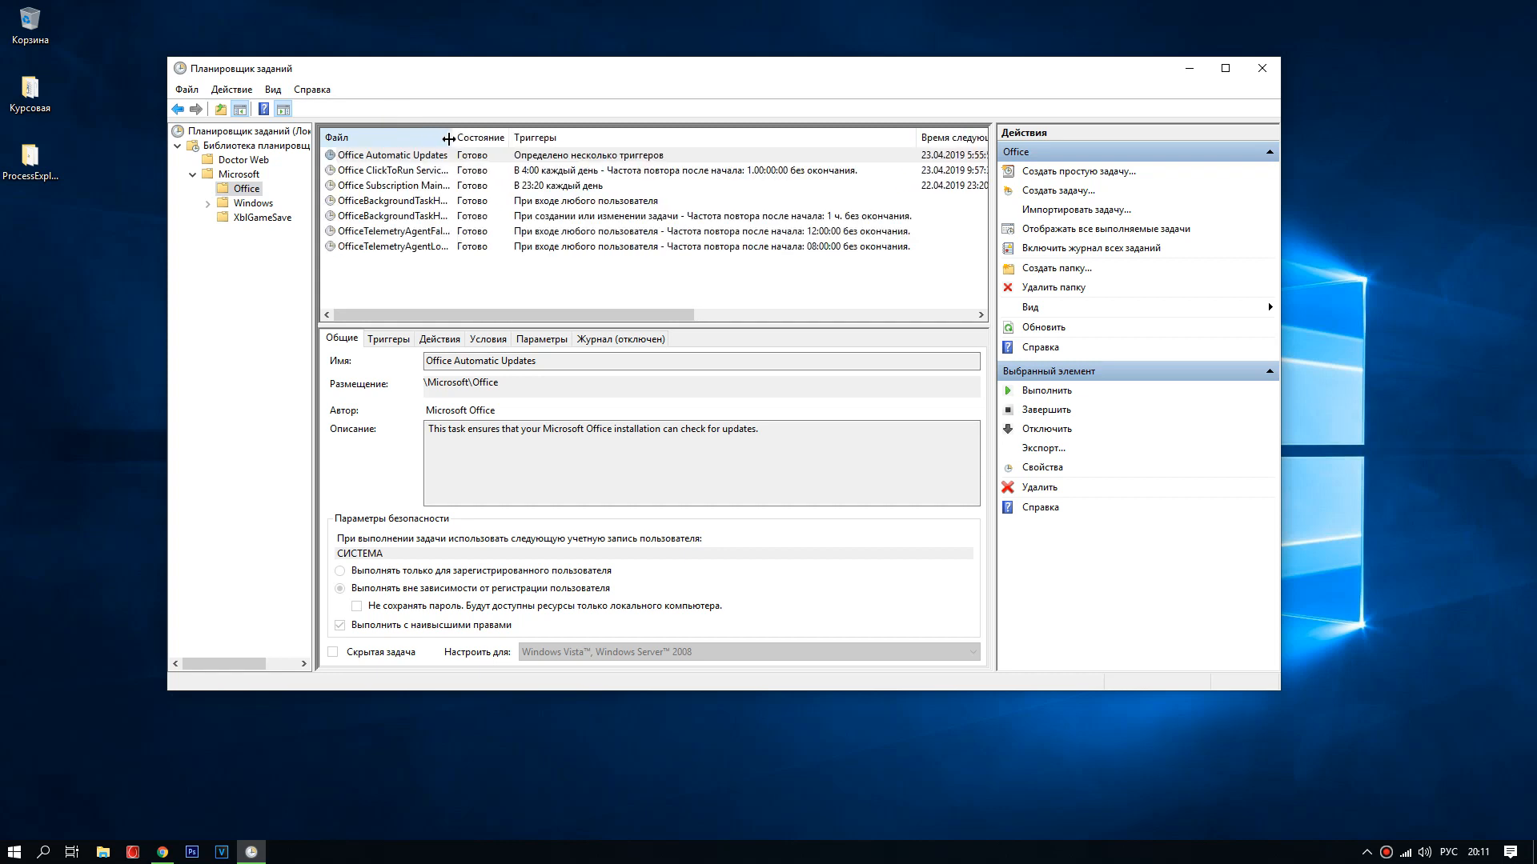
left_click(407, 232)
left_click(399, 202)
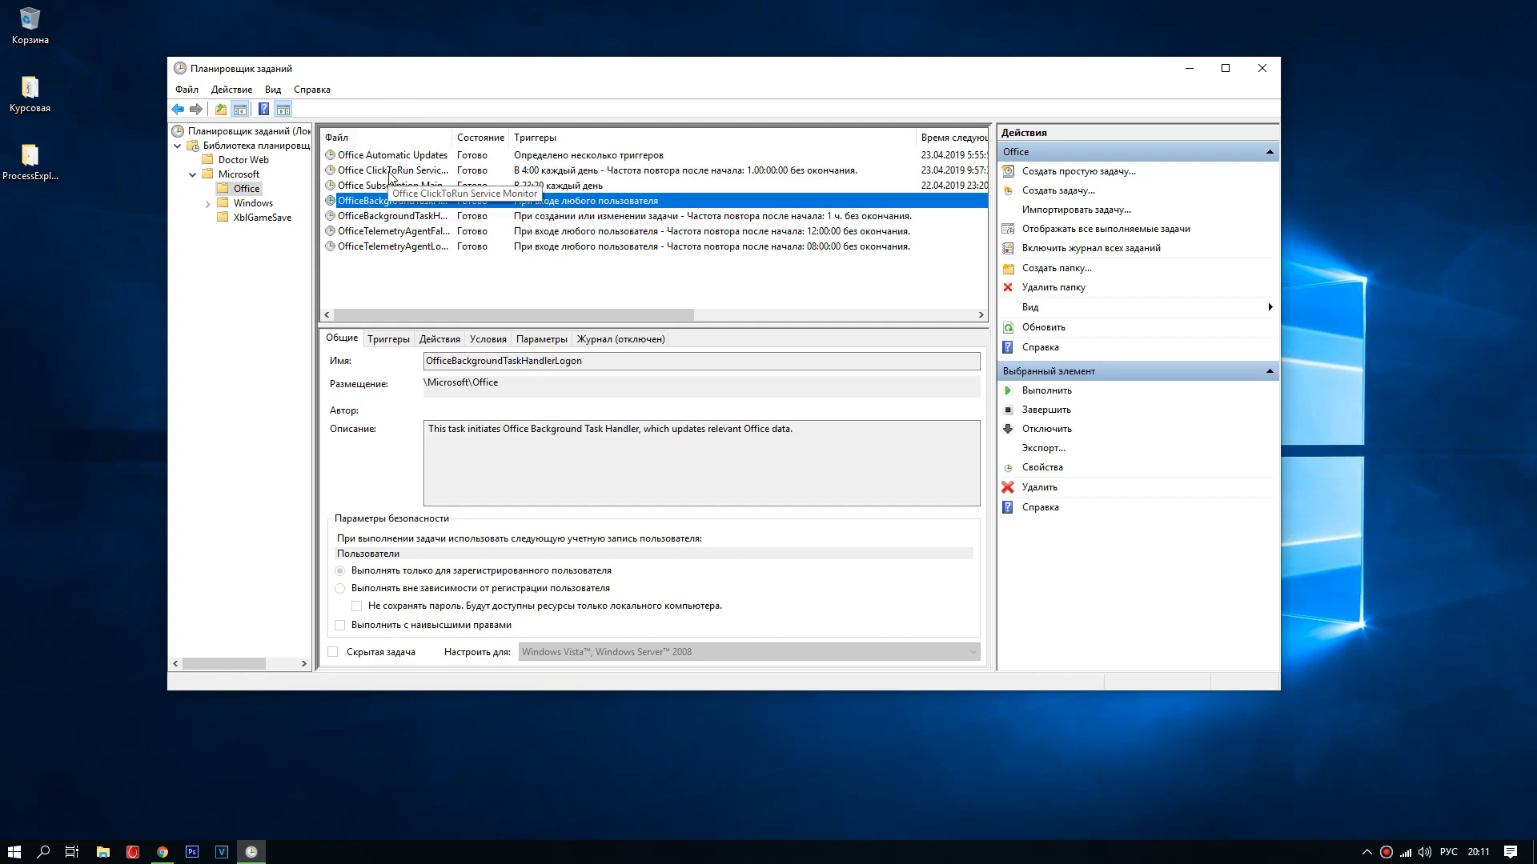
left_click(389, 159)
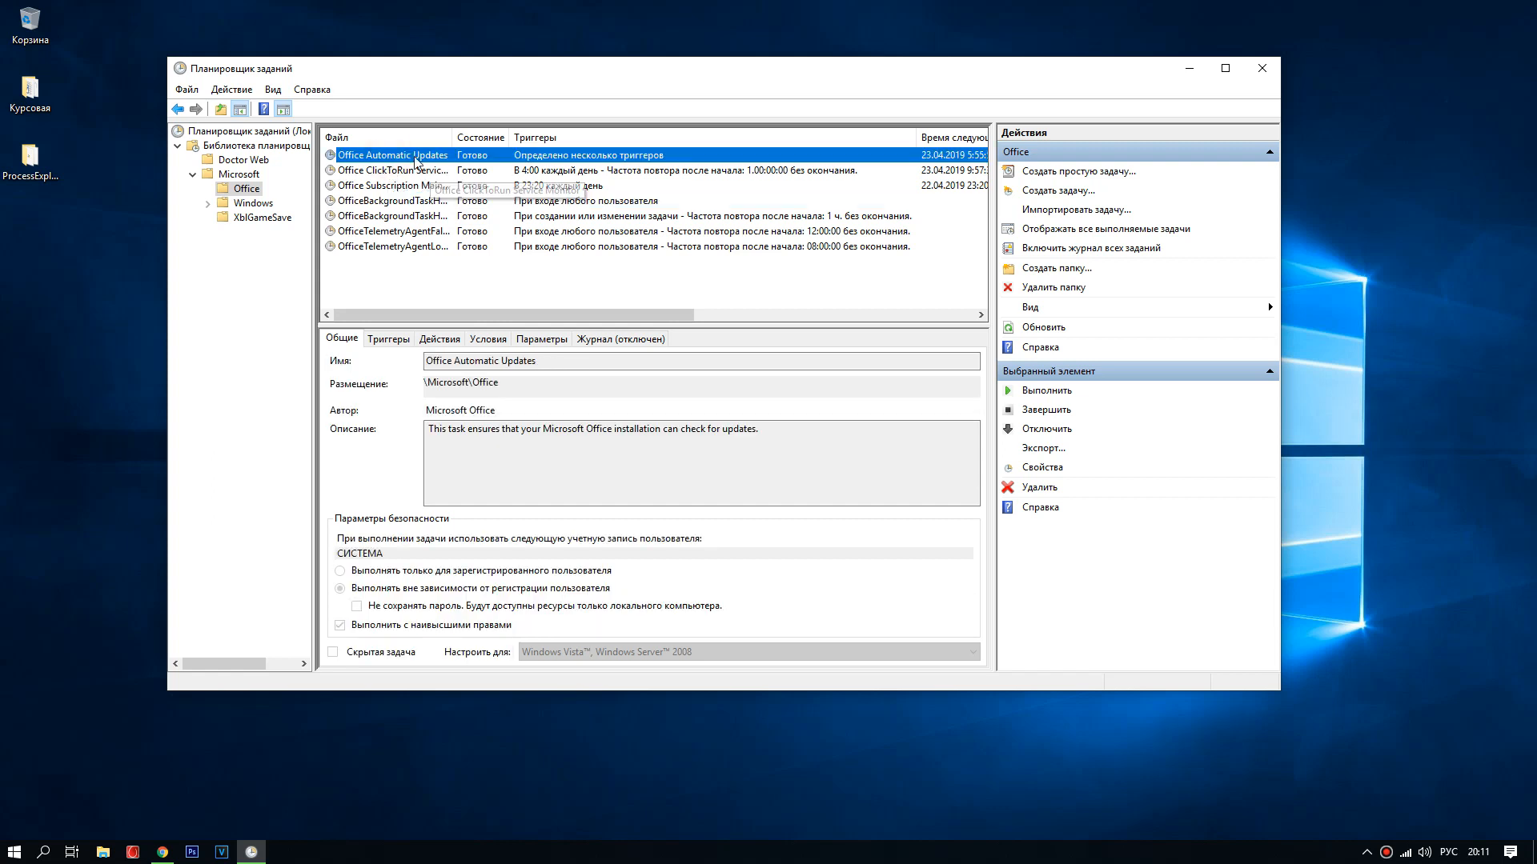
Step: End all instances of the Office Automatic Updates task and disable the task
right_click(417, 158)
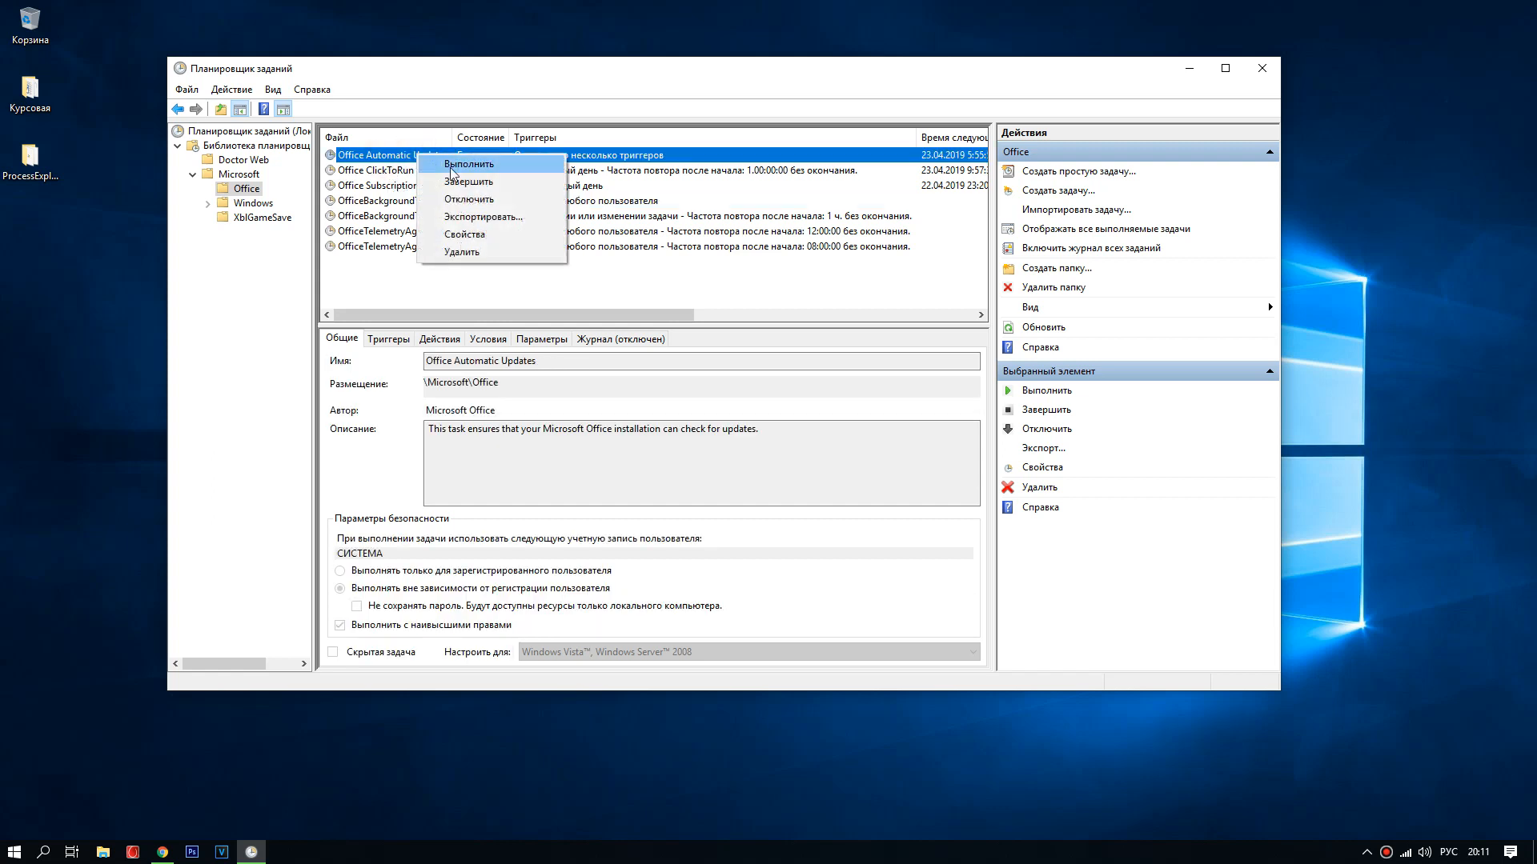
left_click(456, 179)
left_click(816, 485)
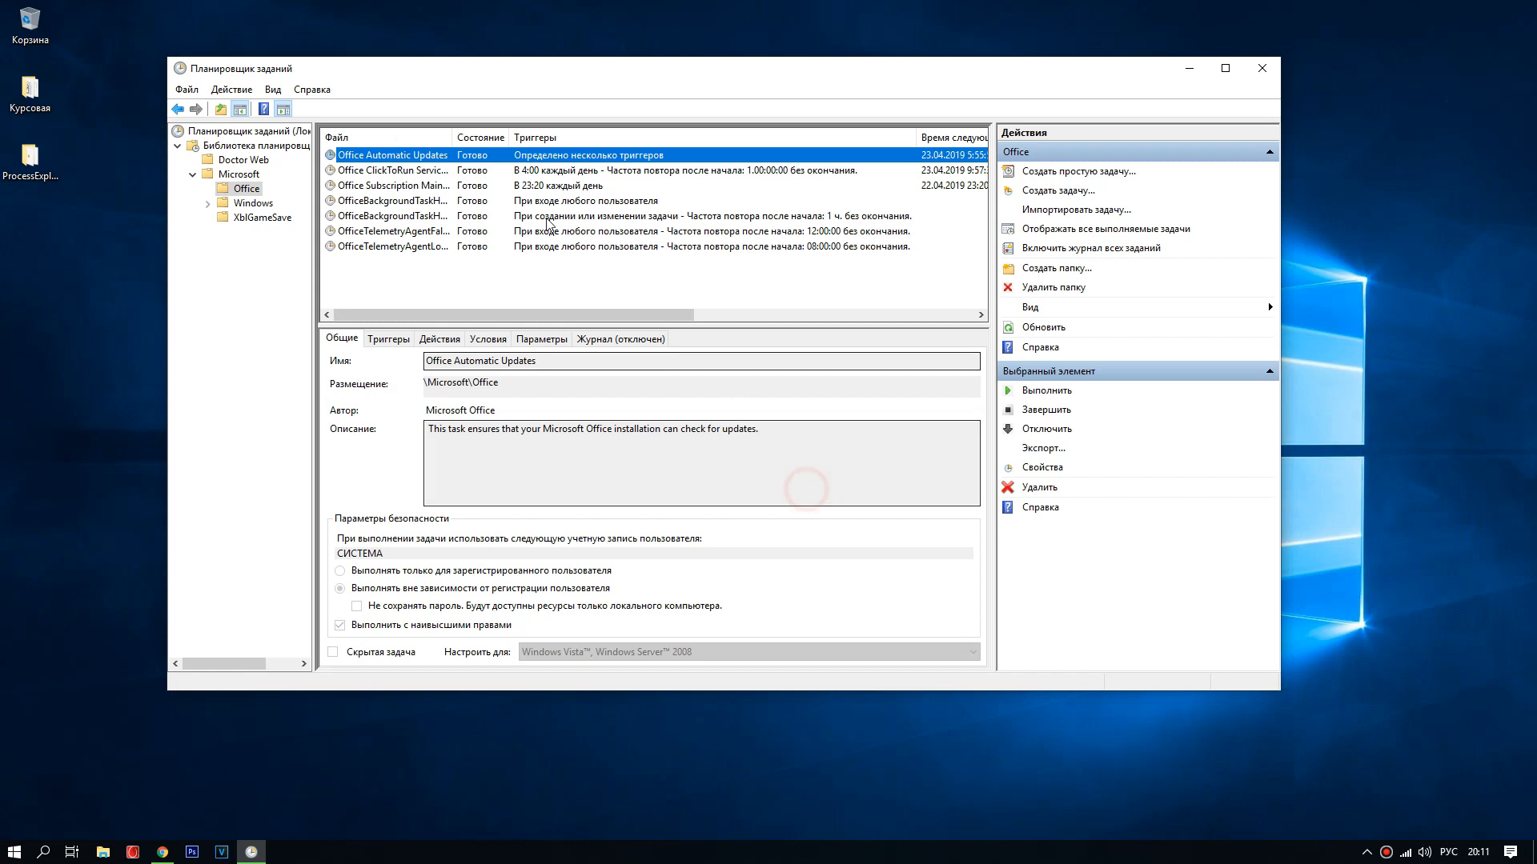
right_click(394, 152)
left_click(462, 198)
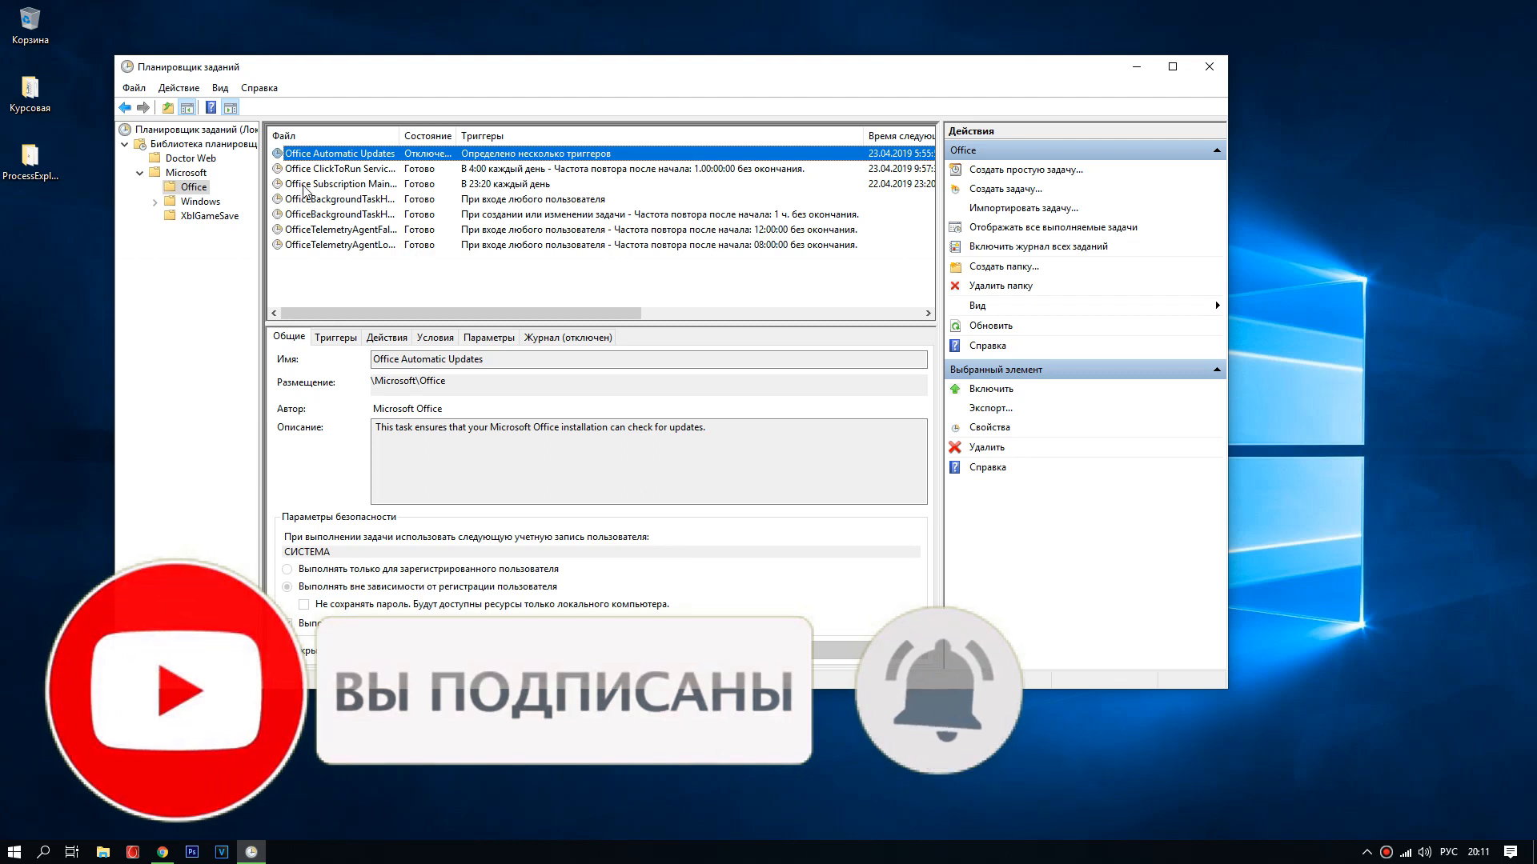
Step: Return to the root of the Task Scheduler library and review its list of scheduled tasks
left_click(193, 146)
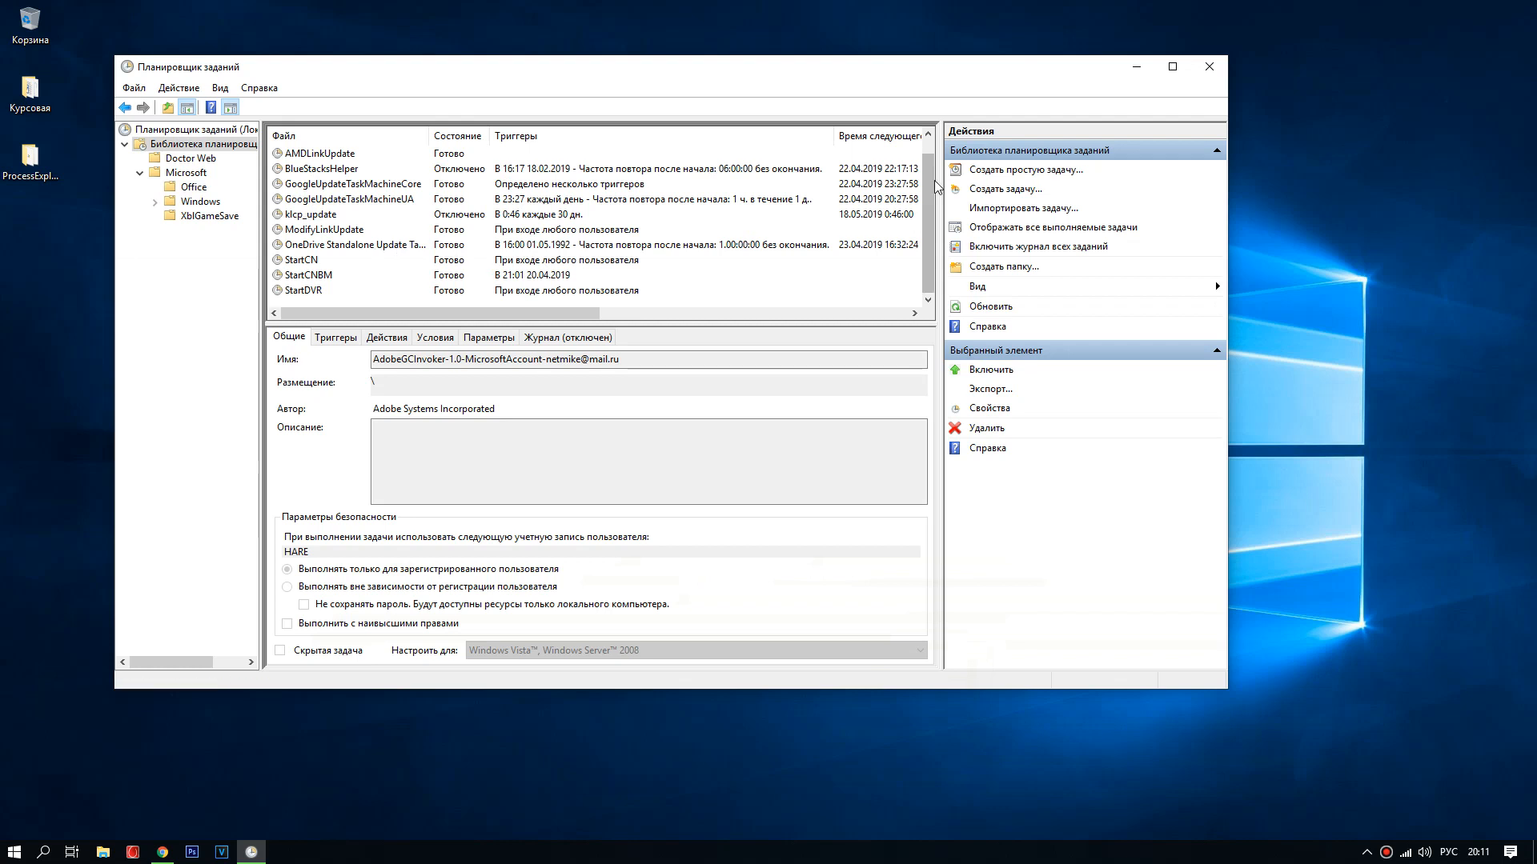
left_click_drag(926, 196, 931, 170)
scroll(640, 228, "down", 1)
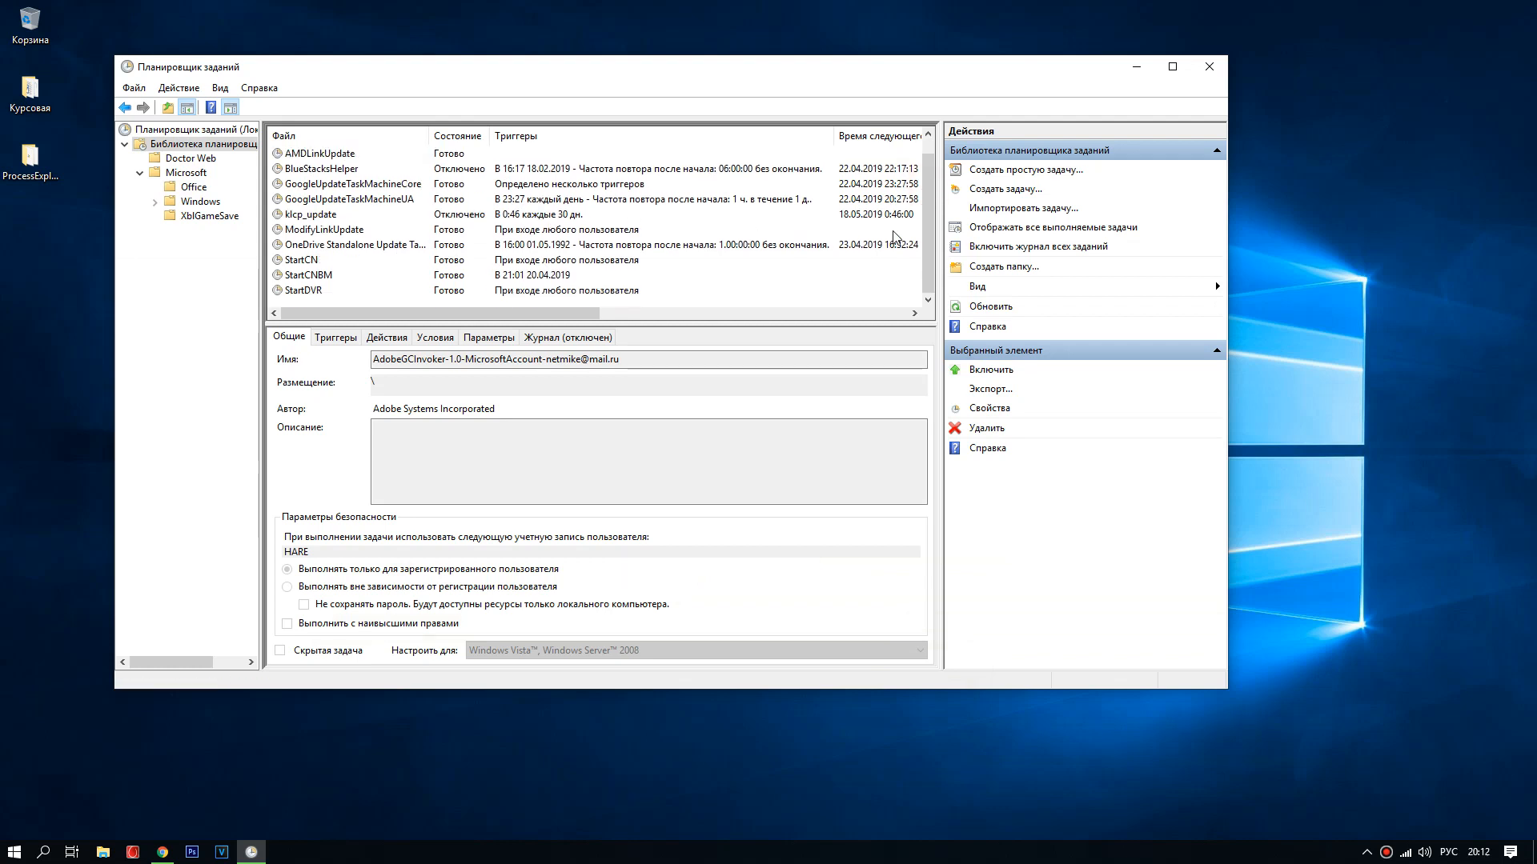
scroll(928, 224, "up", 1)
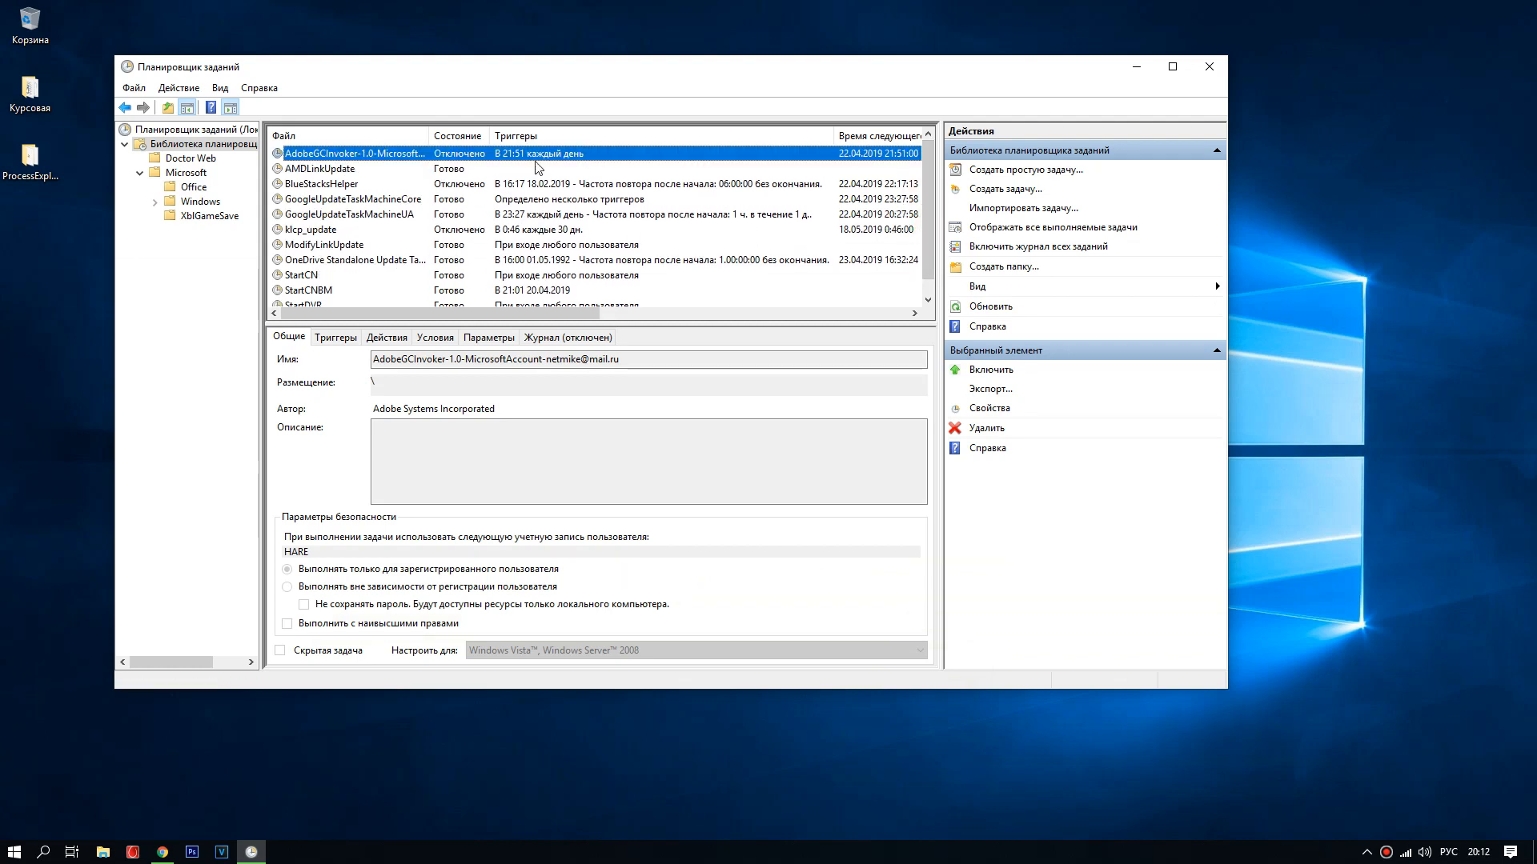